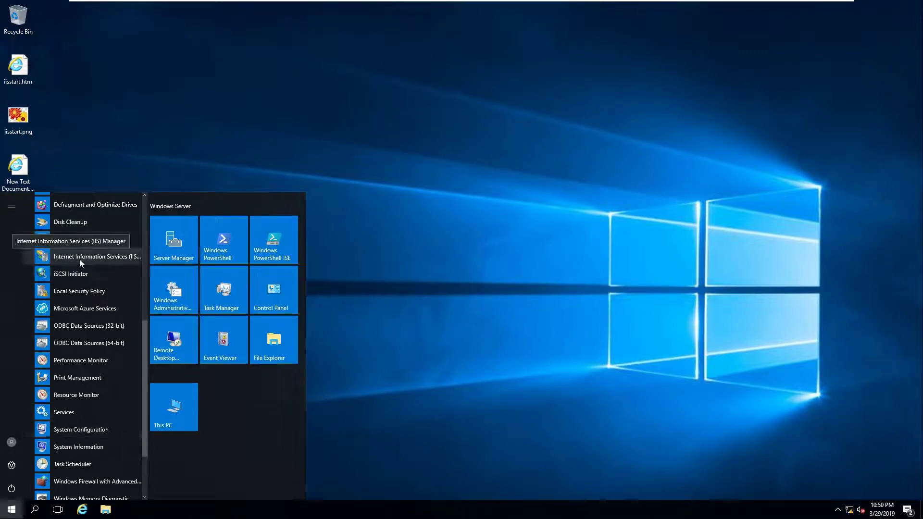
Open IIS Manager and list SVR02's Sites, showing Default Web Site on port 80
click(104, 260)
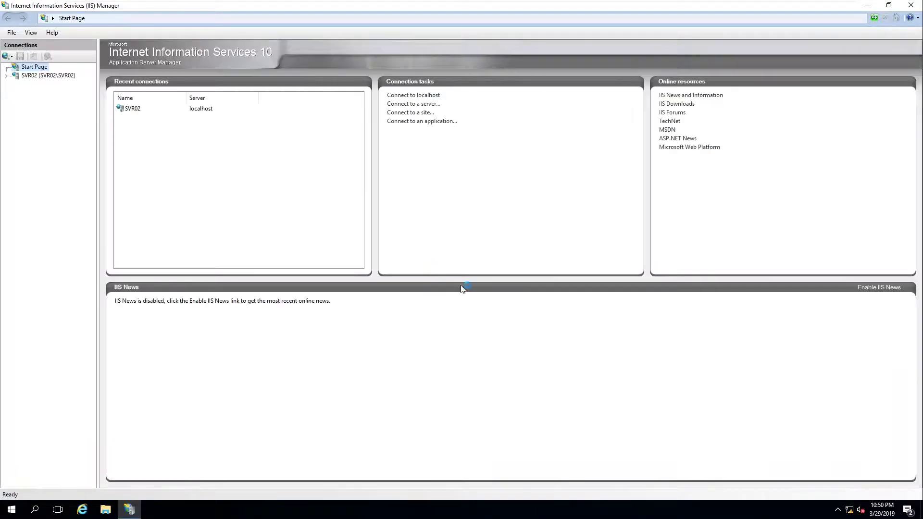
click(7, 75)
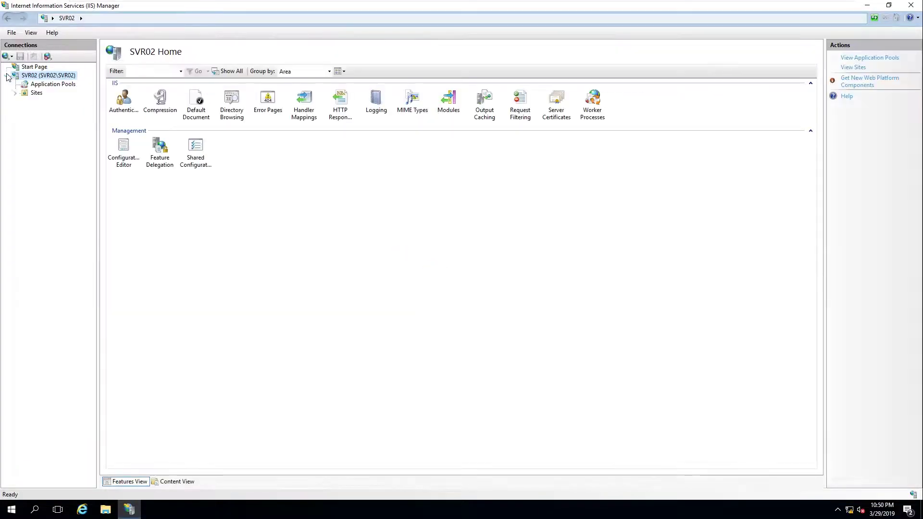
click(14, 92)
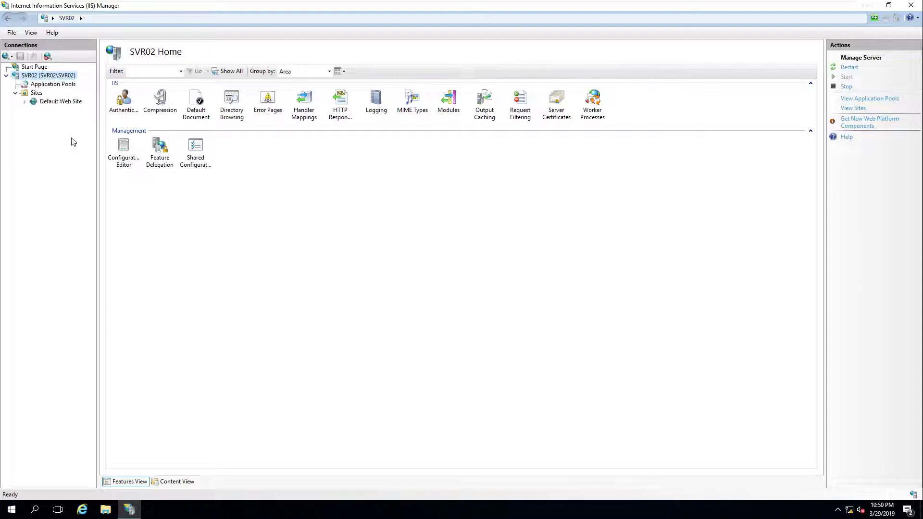
click(39, 94)
Start adding a new website named testing.com
right_click(38, 94)
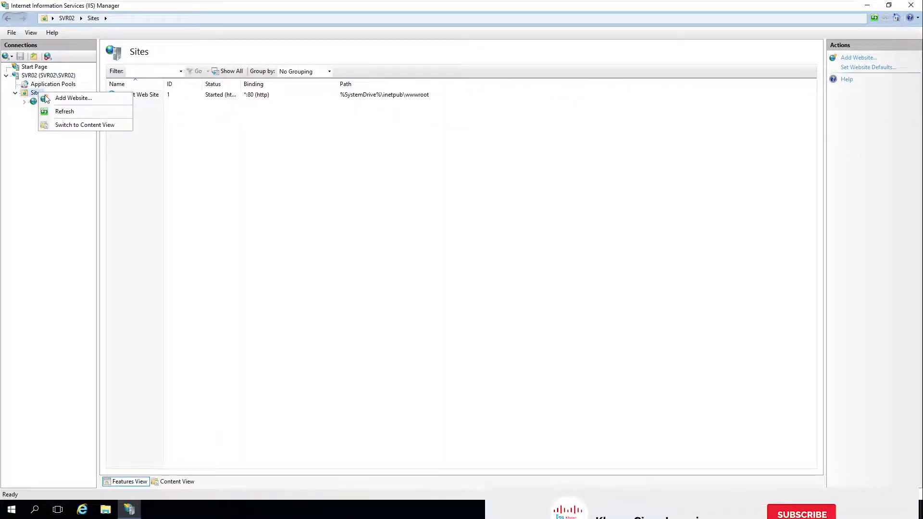
click(304, 184)
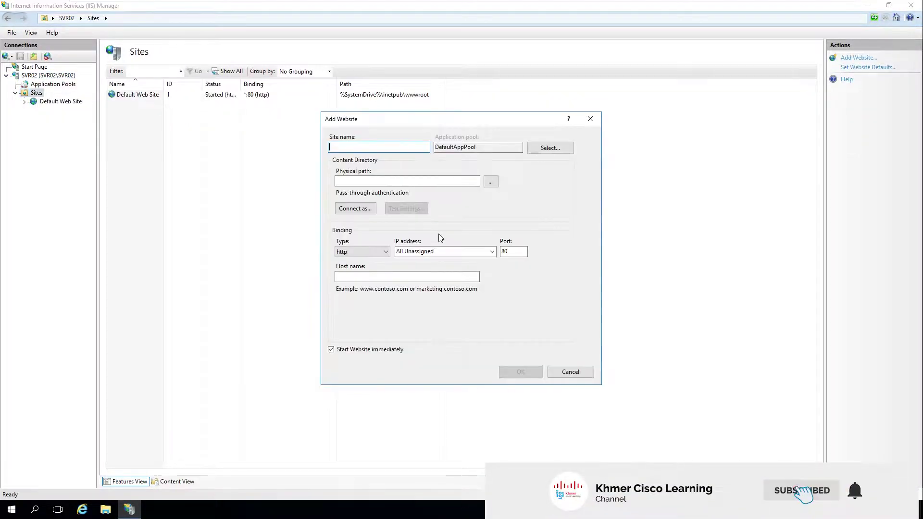
text(testing.com)
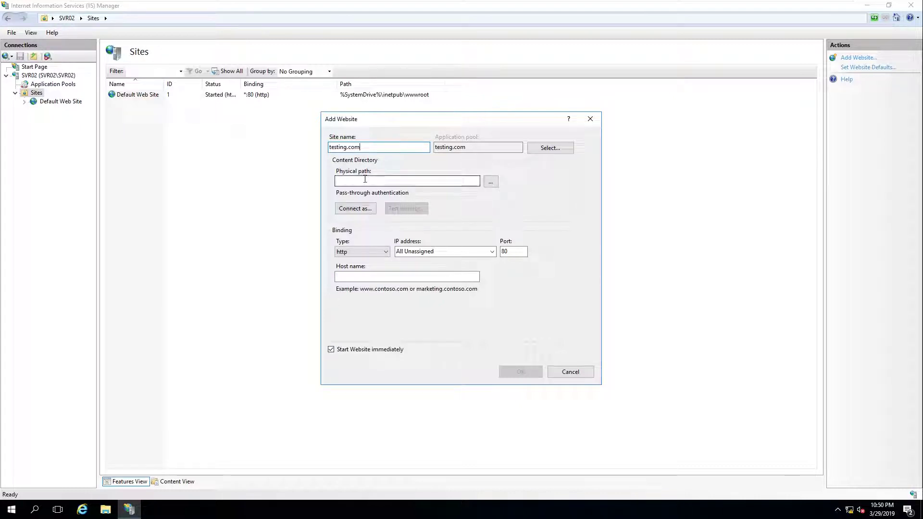
Browse to C:\inetpub\wwwroot as the site's content folder
click(490, 186)
drag(470, 180, 687, 123)
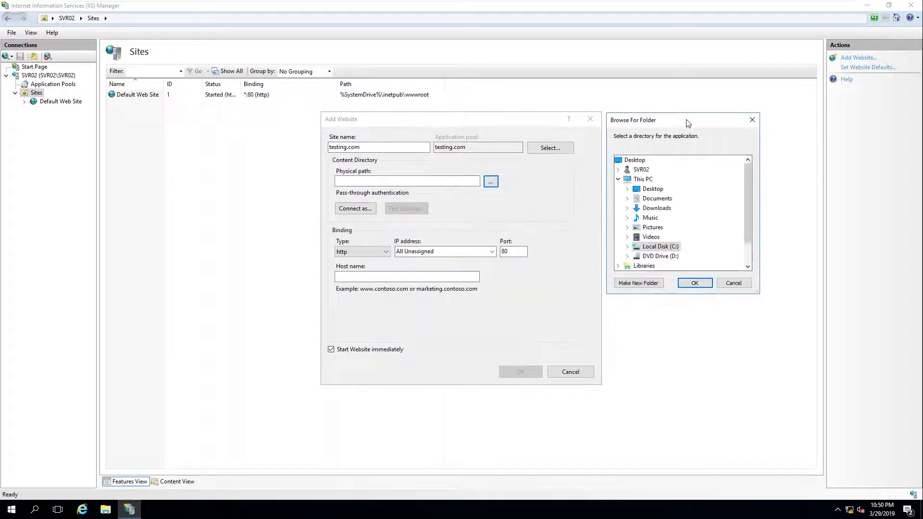
scroll(748, 226, down, 1)
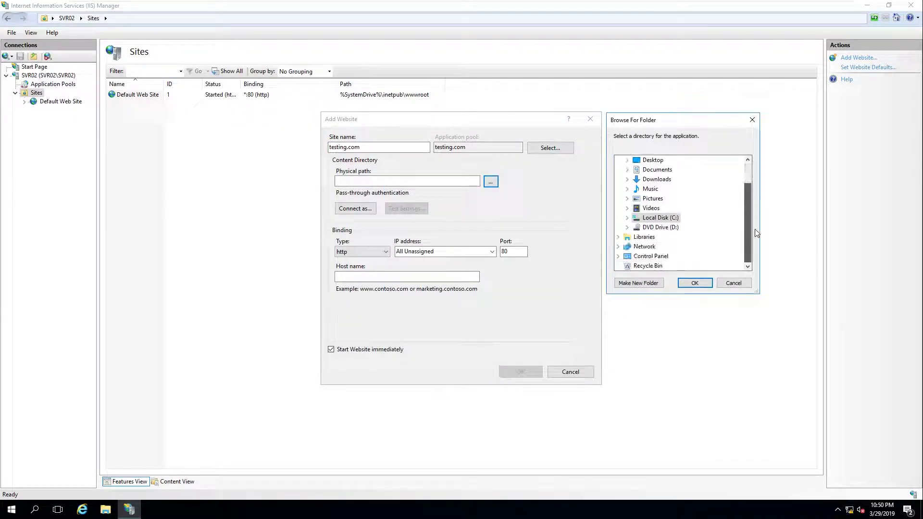
click(628, 218)
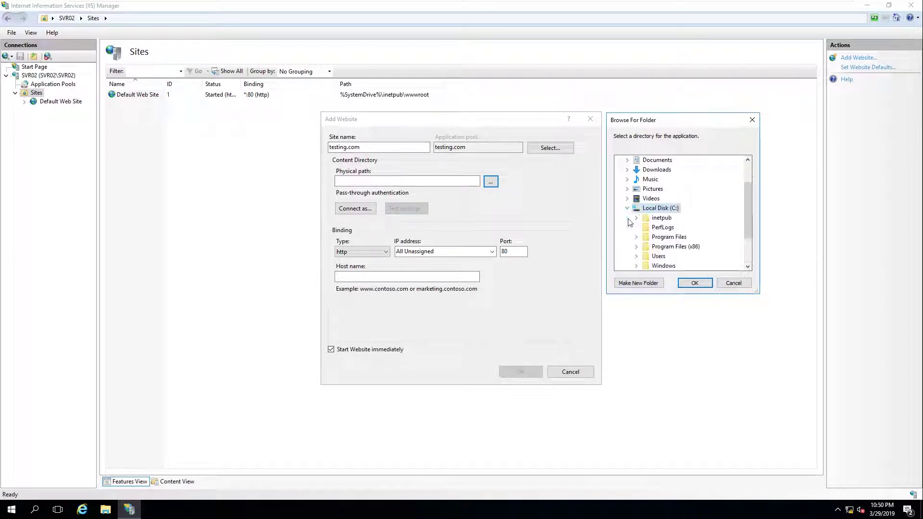
double_click(659, 218)
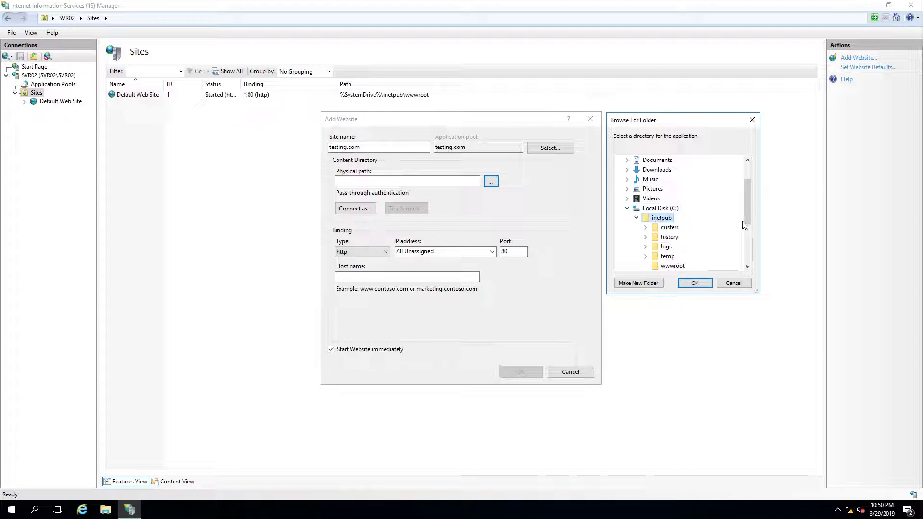
scroll(747, 207, down, 2)
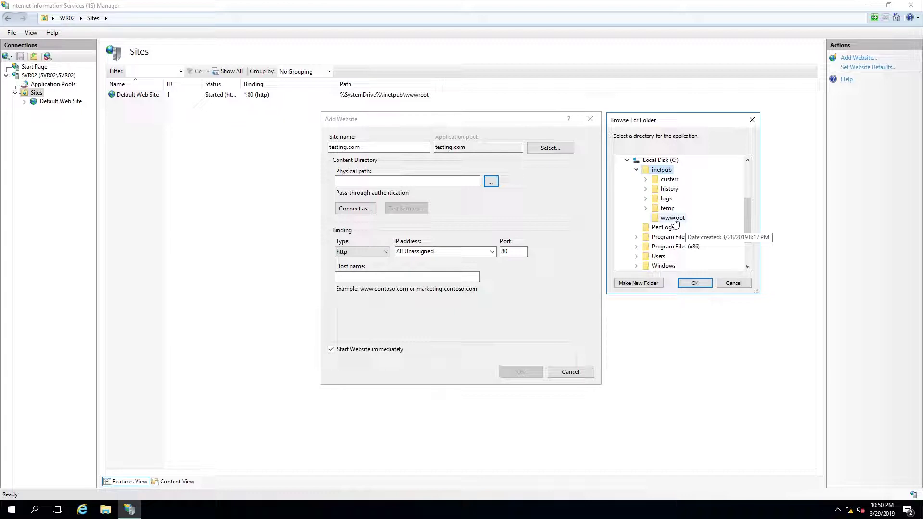
click(676, 220)
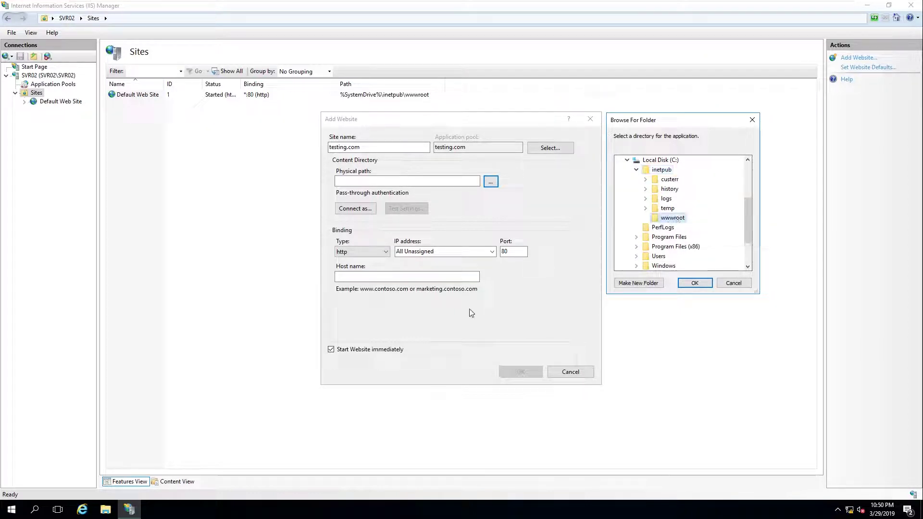
click(695, 284)
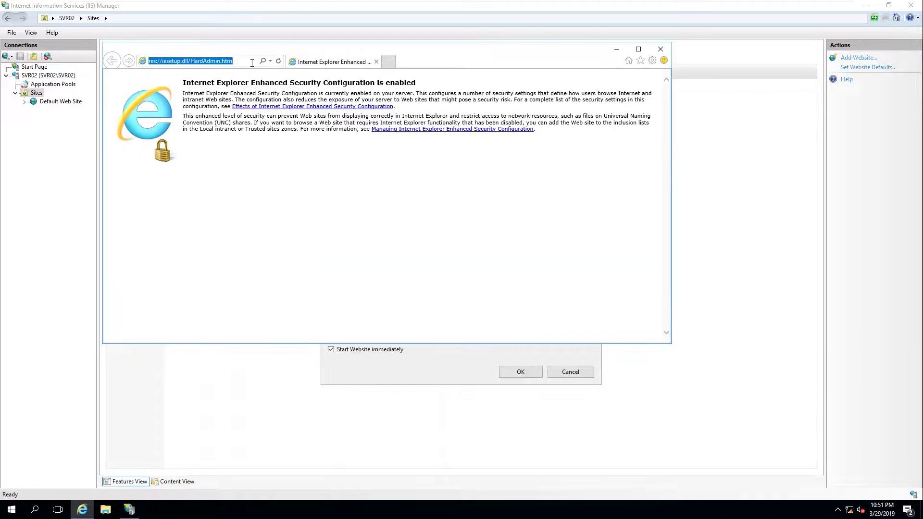
text(www.tet)
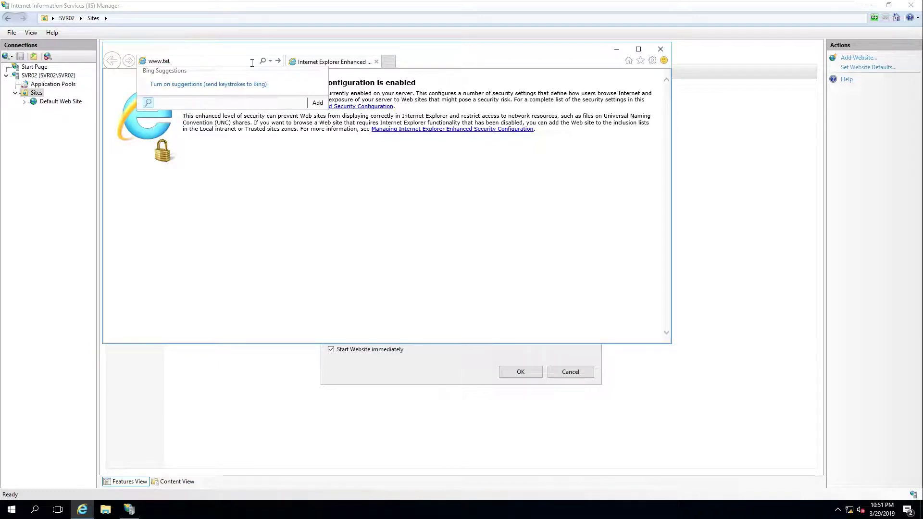
key(BackSpace)
click(265, 73)
click(547, 171)
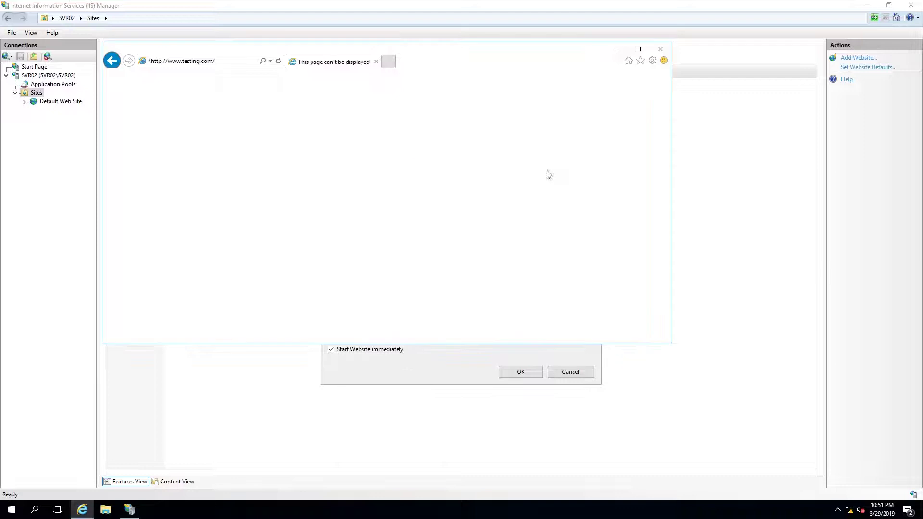
click(229, 61)
click(235, 59)
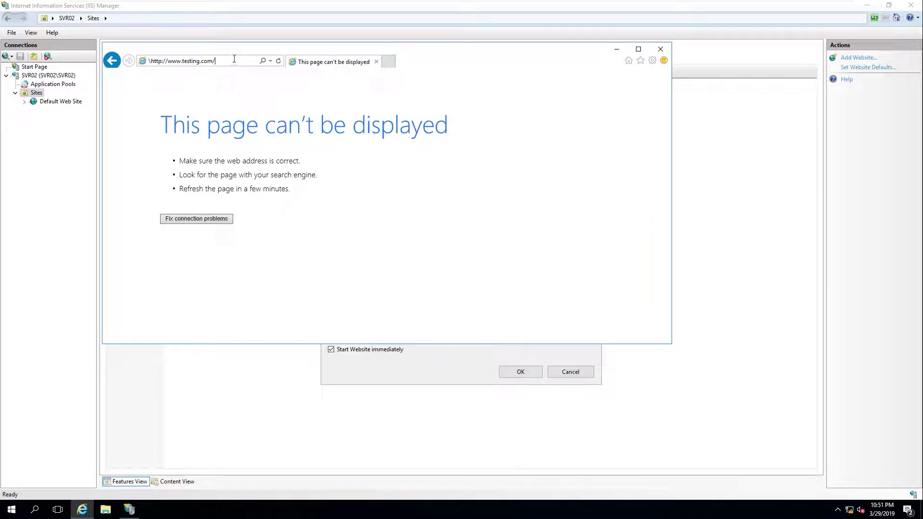
click(154, 61)
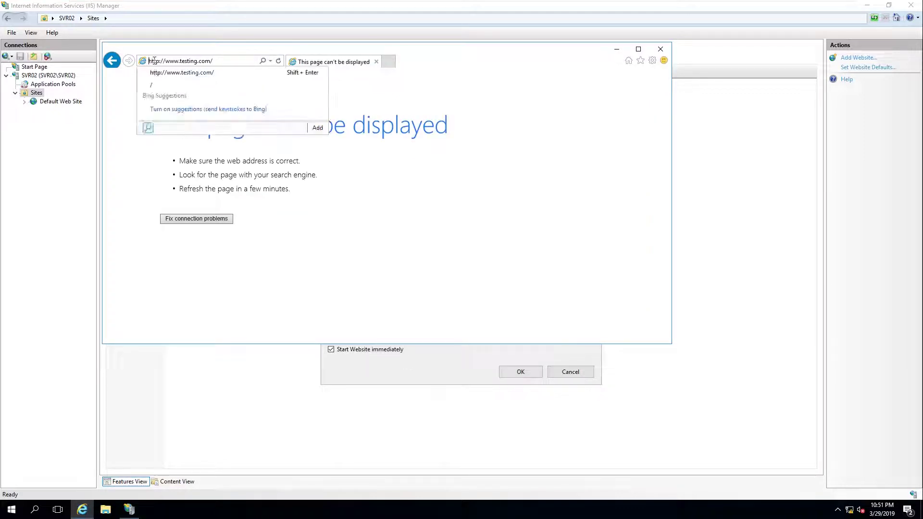
click(229, 58)
key(Return)
click(532, 189)
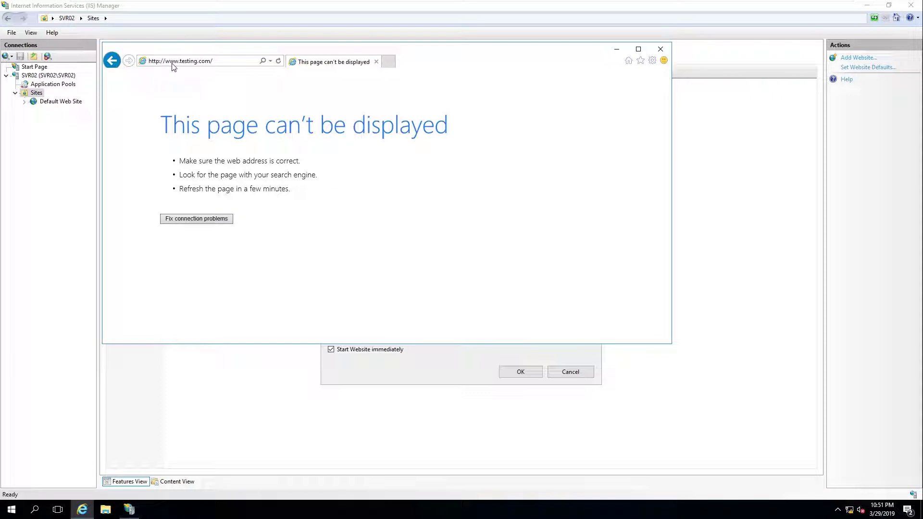
click(228, 63)
click(240, 62)
key(Return)
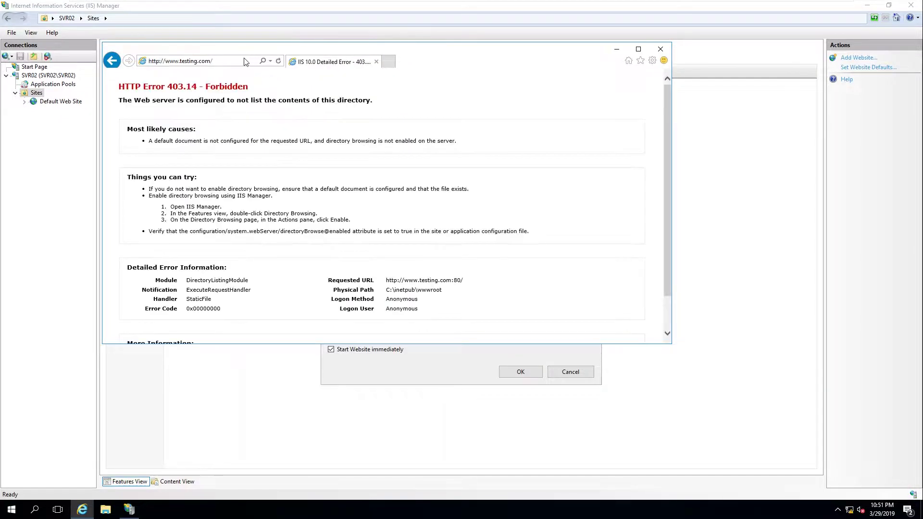
click(250, 59)
key(Home)
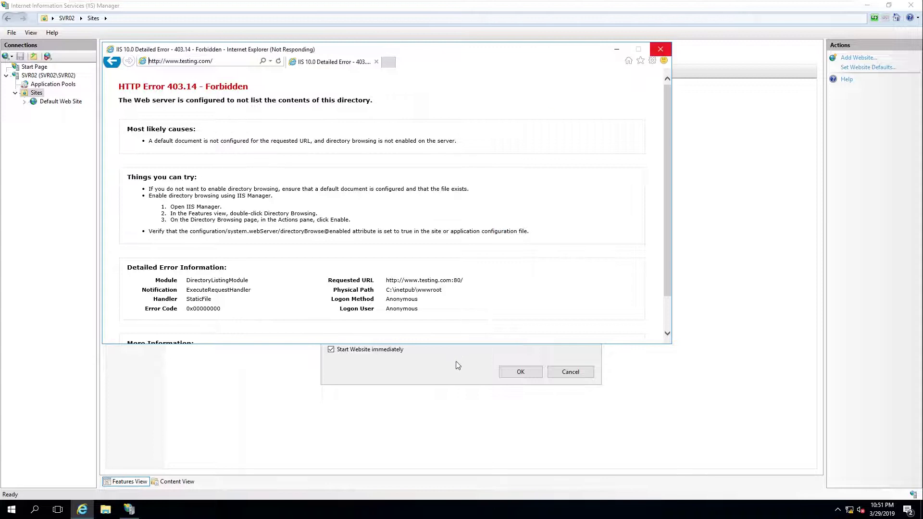
click(661, 50)
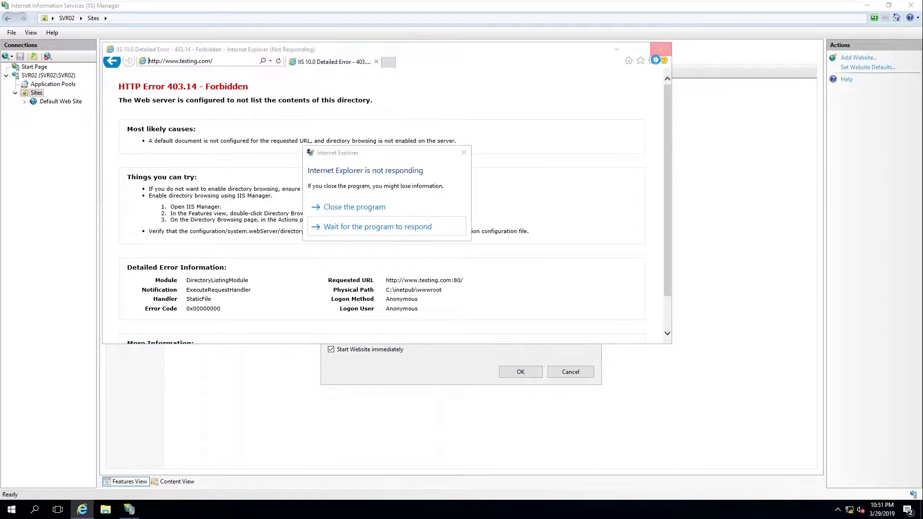
click(428, 210)
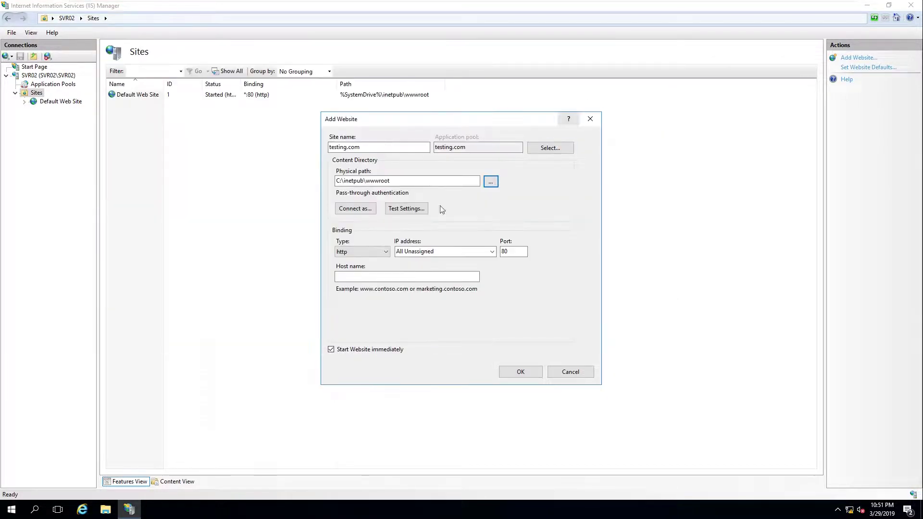
click(491, 182)
scroll(476, 315, down, 4)
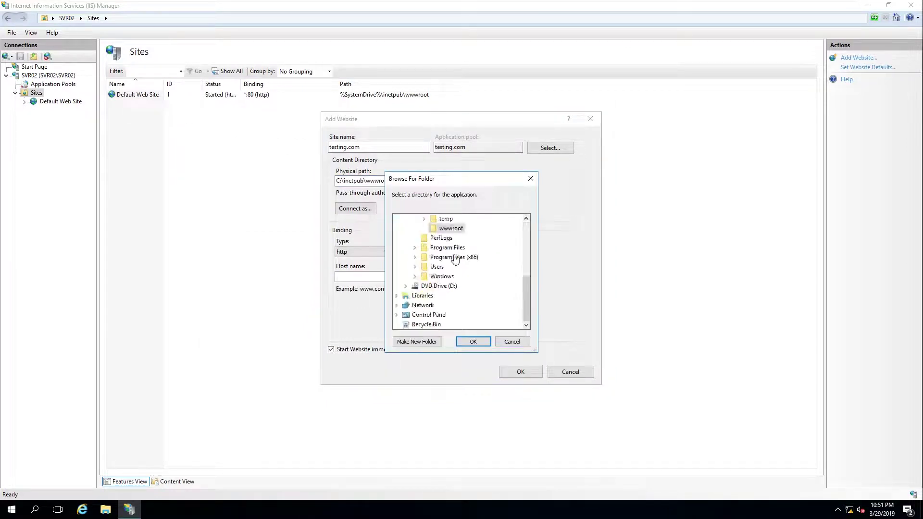
click(473, 342)
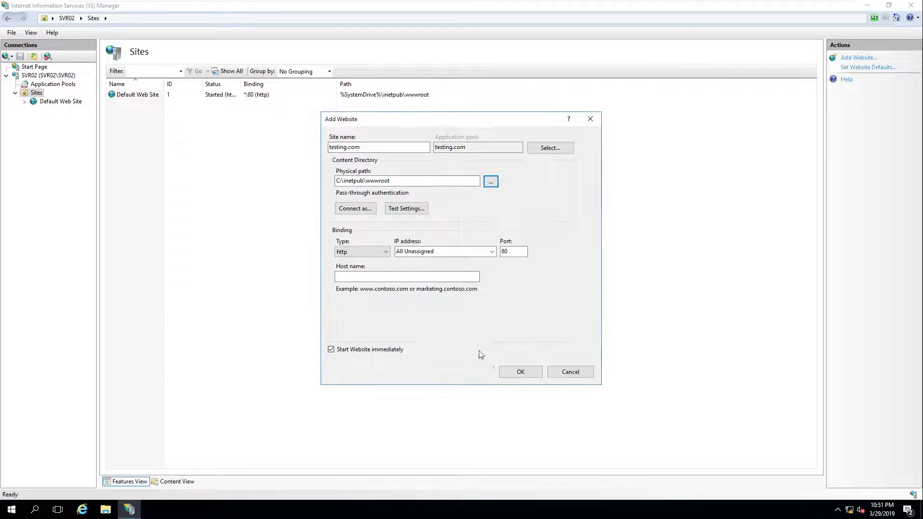
click(374, 277)
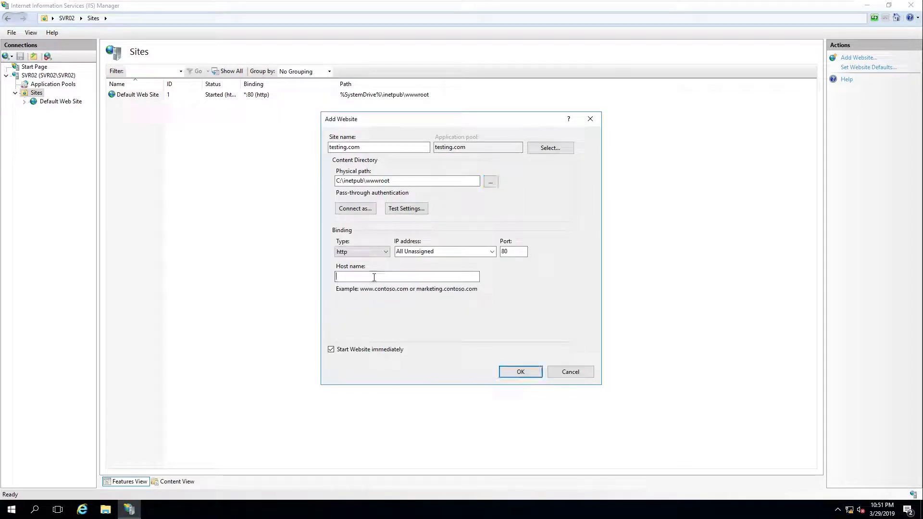
text(www.testing.com)
Copy the physical path C:\inetpub\wwwroot from the Add Website dialog
click(378, 181)
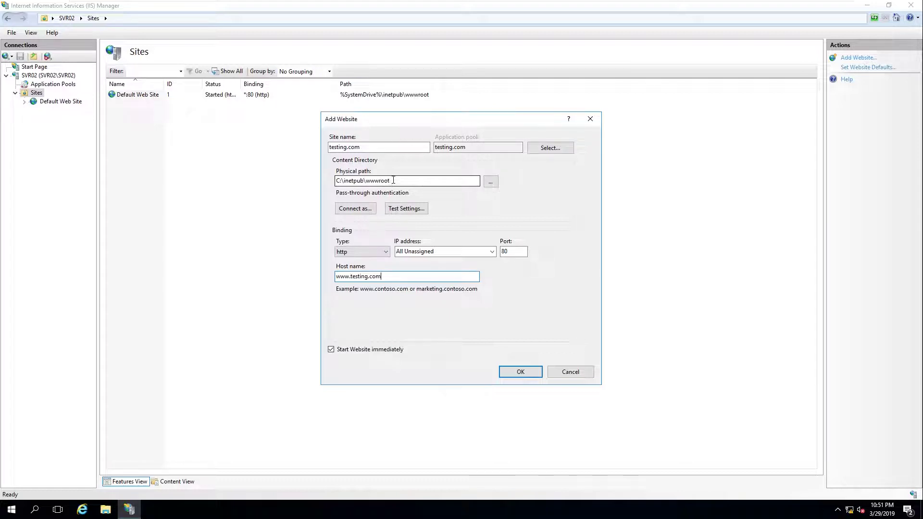
drag(393, 179, 310, 173)
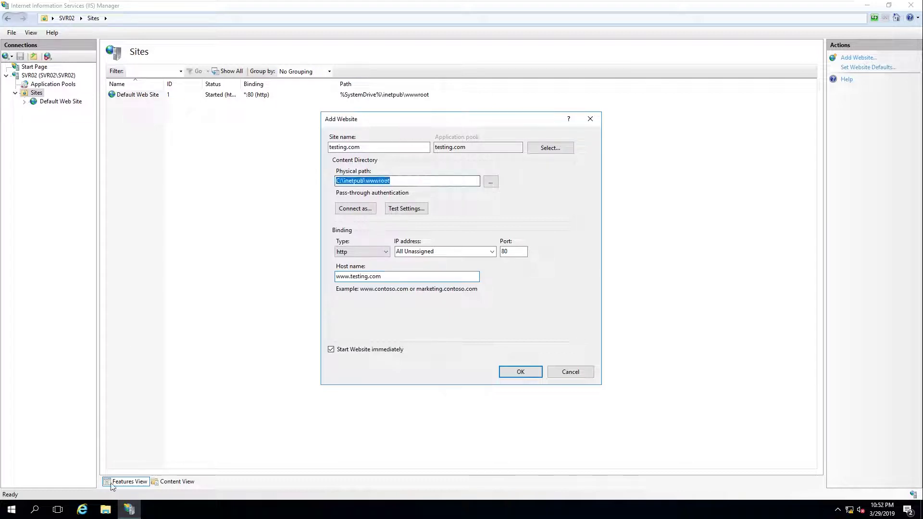
right_click(354, 183)
click(382, 212)
click(107, 511)
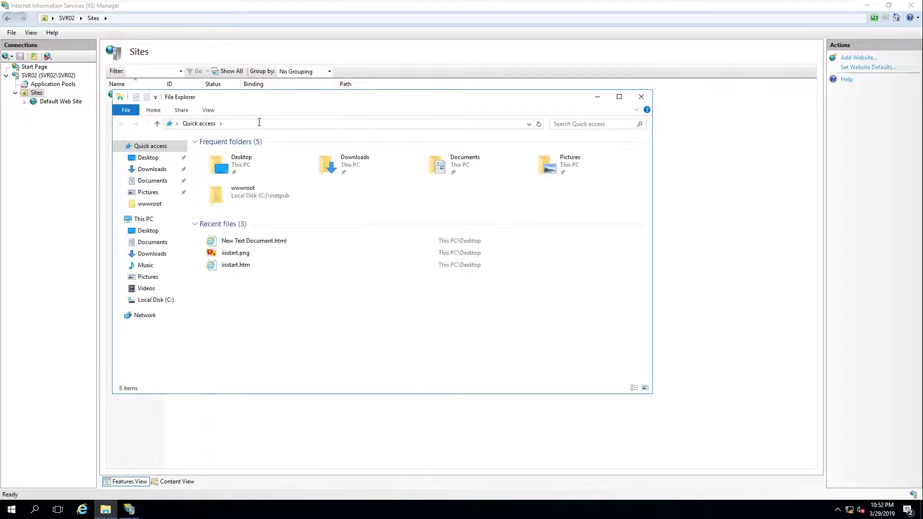
Paste C:\inetpub\wwwroot into Explorer's address bar, confirm it's empty, and return to Add Website
click(260, 123)
key(ctrl+v)
key(Return)
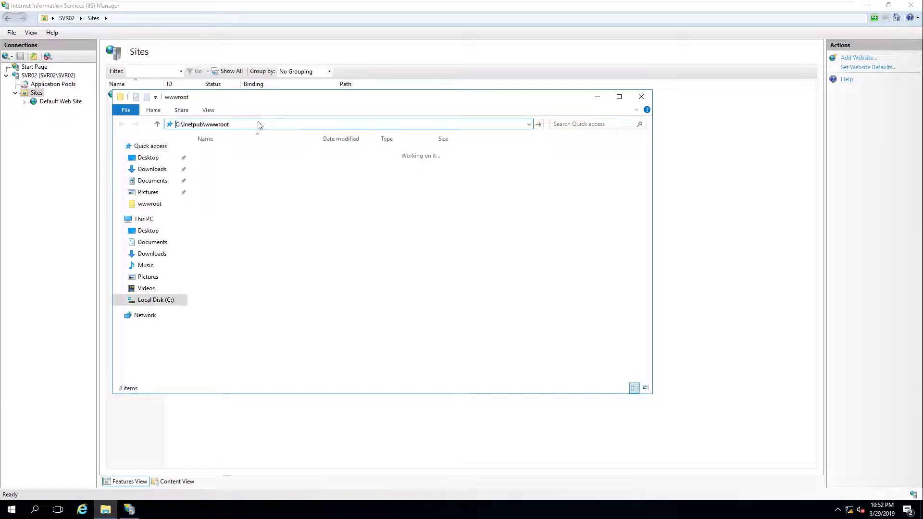
drag(356, 98, 430, 105)
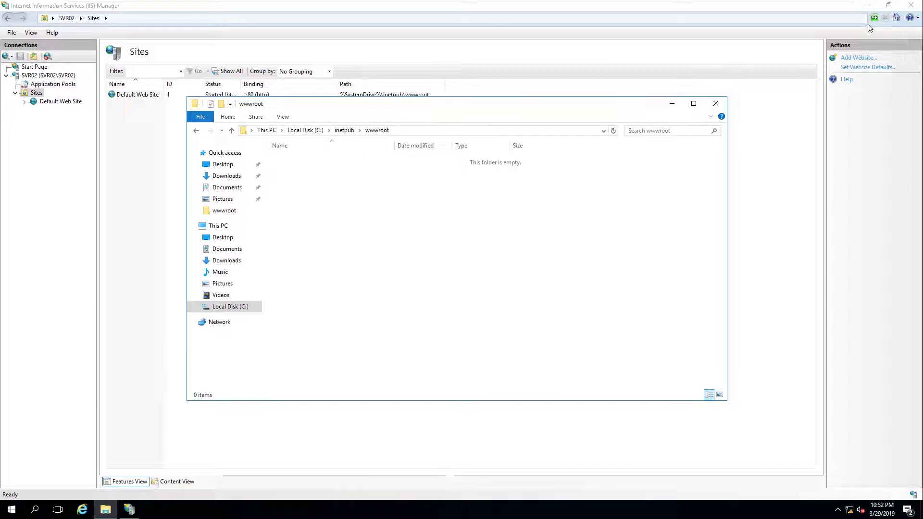
click(783, 97)
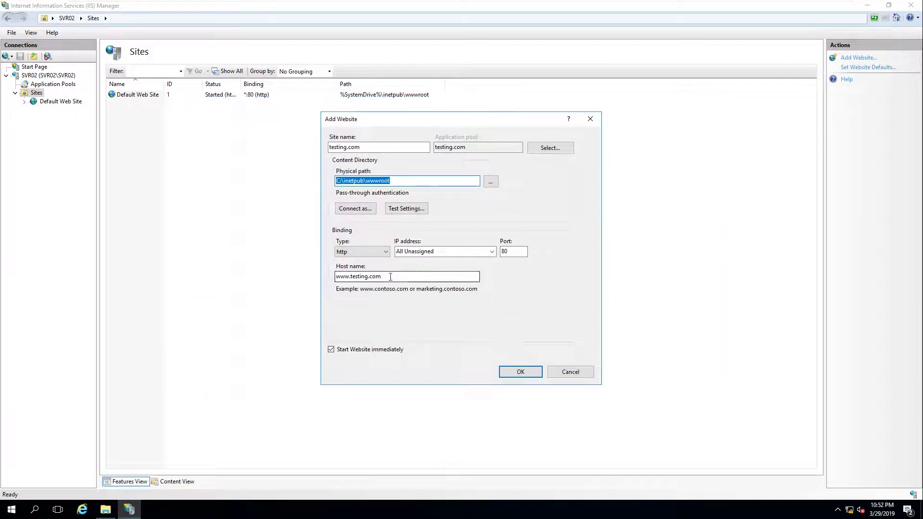
drag(423, 277, 322, 285)
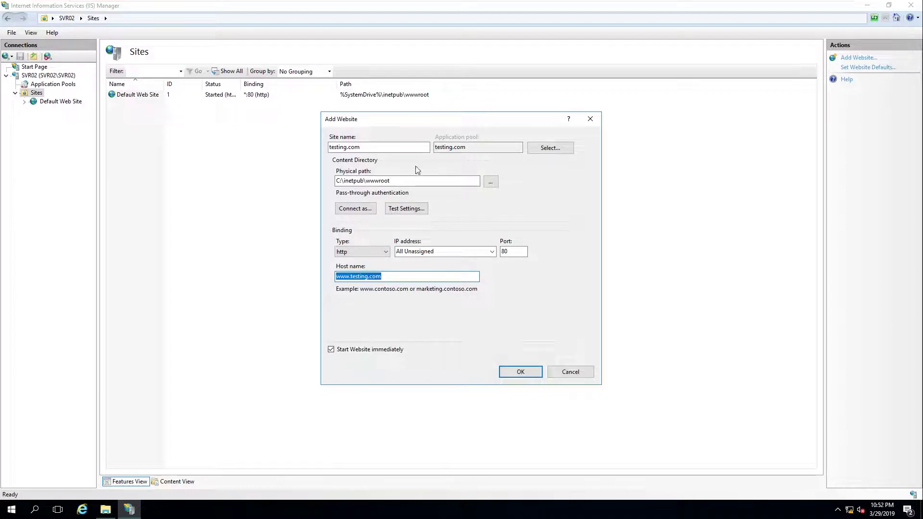
click(364, 278)
drag(411, 278, 329, 285)
click(513, 252)
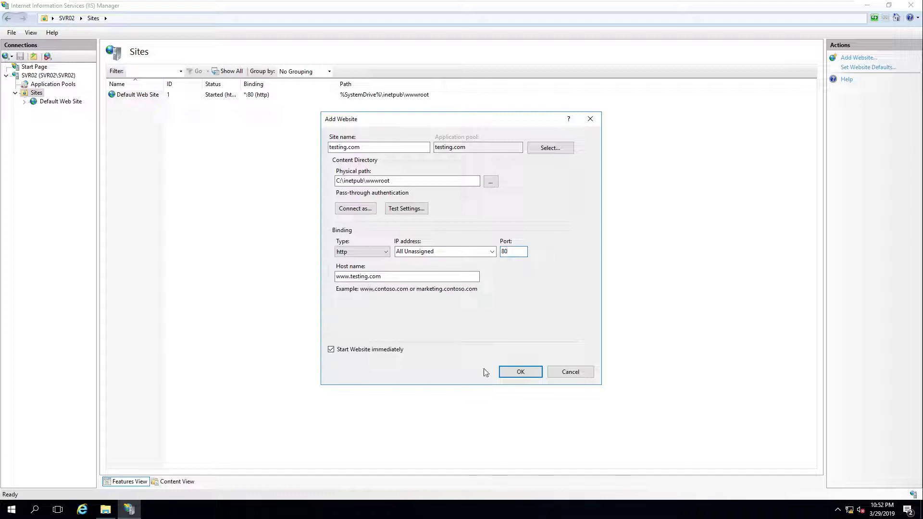
click(524, 374)
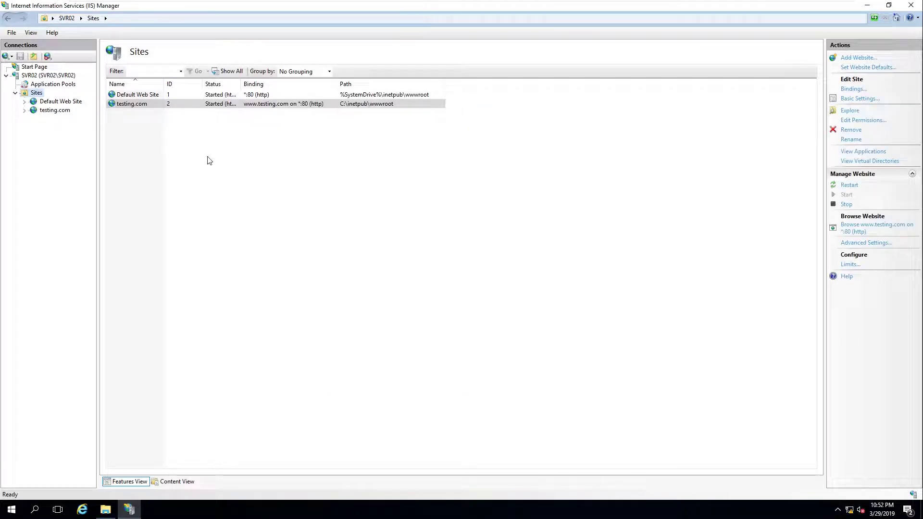
click(883, 22)
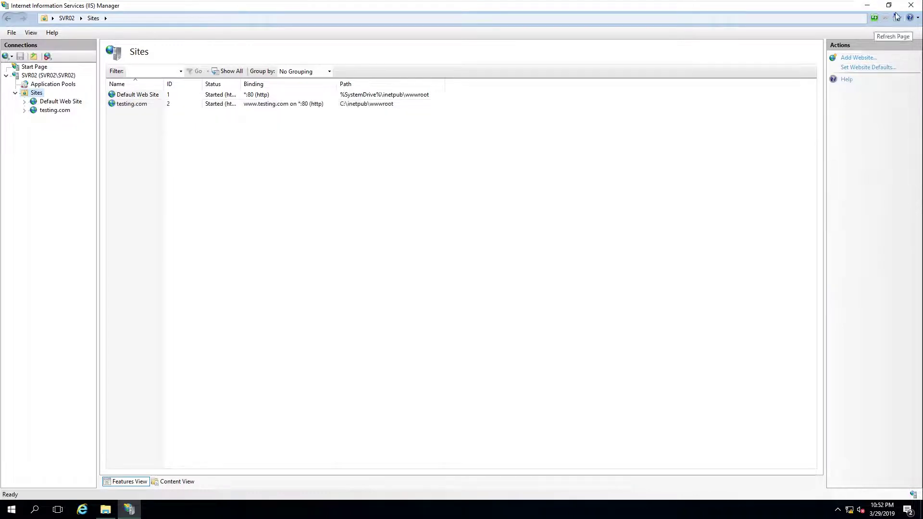
Minimize IIS Manager, close the empty wwwroot window, and move the HTML file to mid-desktop
click(857, 7)
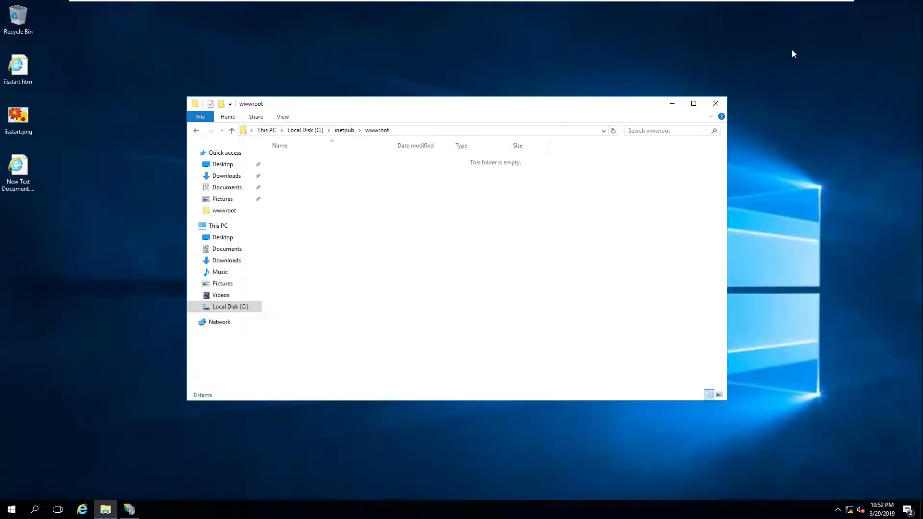
click(716, 103)
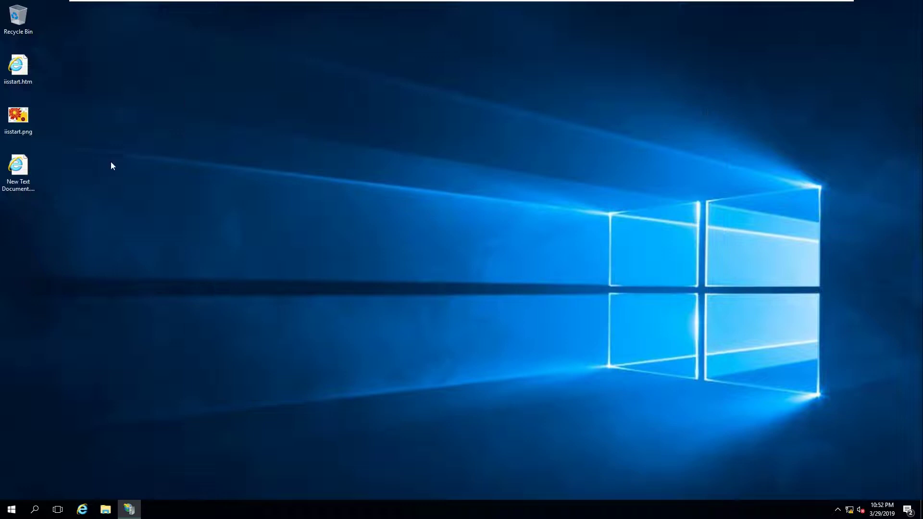
click(25, 168)
right_click(25, 169)
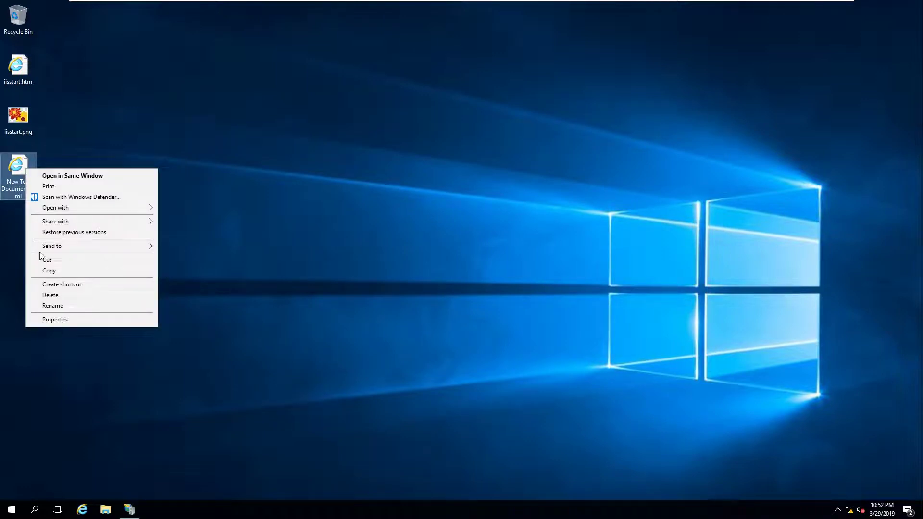
drag(18, 167, 395, 161)
right_click(384, 154)
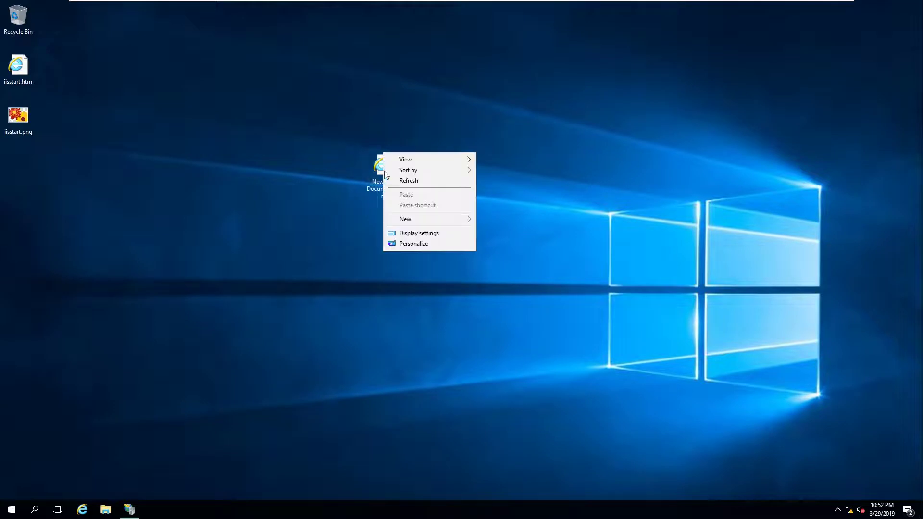
click(330, 256)
Preview the HTML file in Internet Explorer, confirming it shows 'Hello Web Server!'
double_click(391, 168)
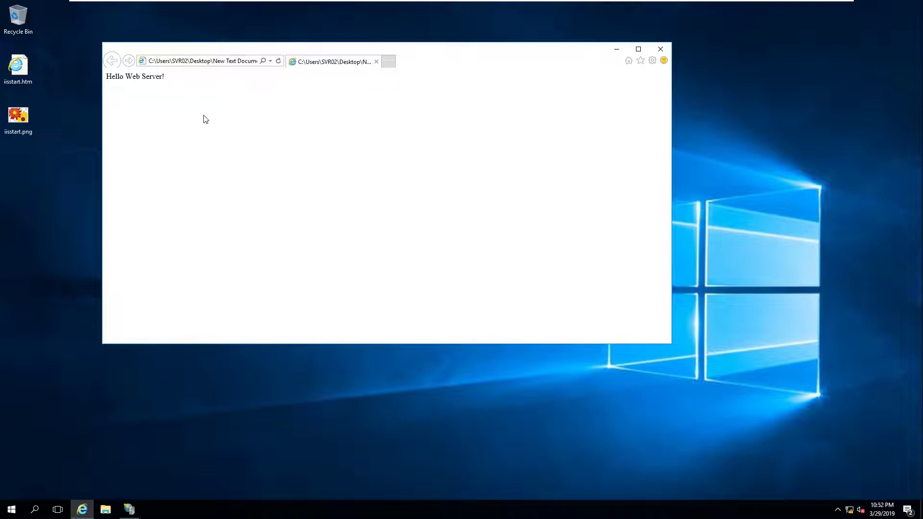
drag(206, 51, 491, 64)
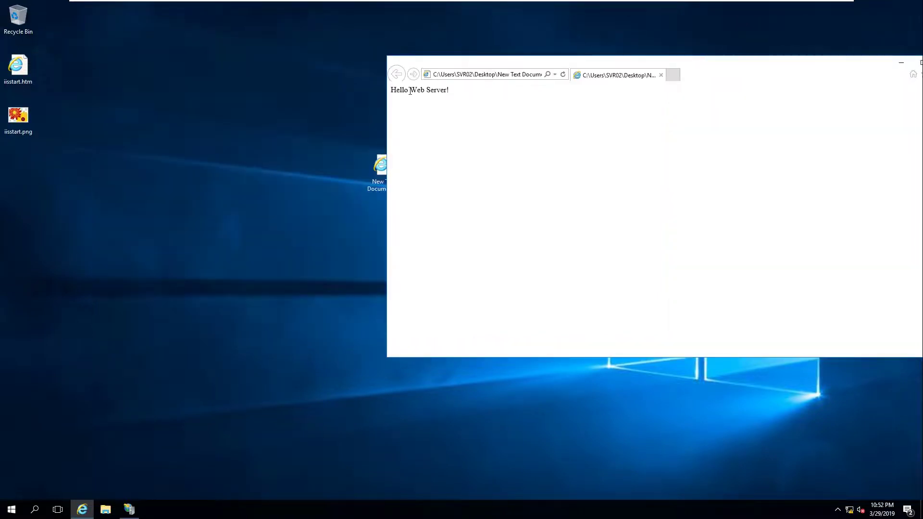
drag(394, 91, 479, 91)
drag(586, 69, 214, 102)
click(529, 95)
Rename New Text Document.html to index.html
right_click(383, 167)
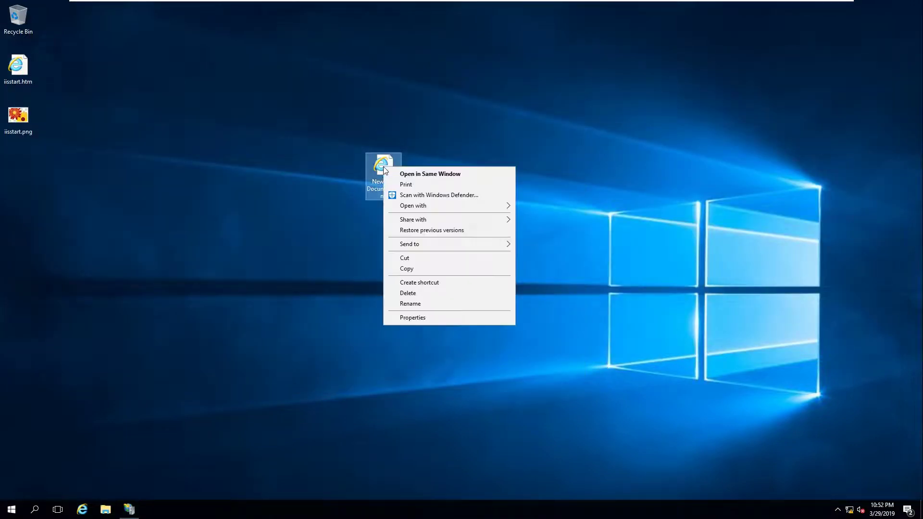
click(417, 304)
text(index)
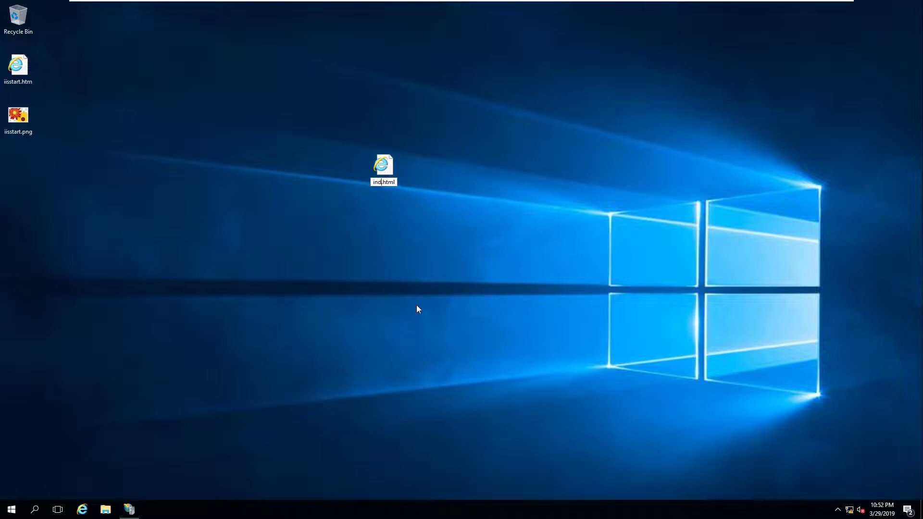
key(Return)
Open index.html in Notepad via Open with > Choose another app
right_click(388, 168)
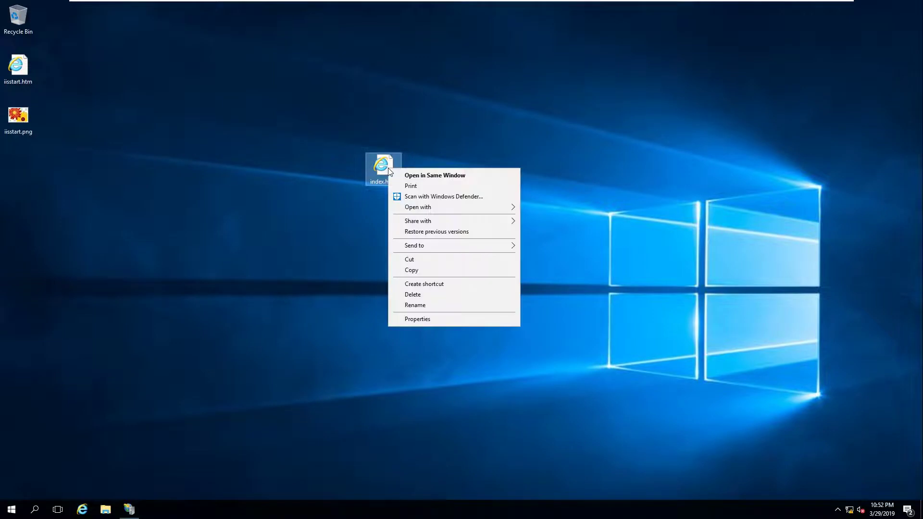
mouse_move(457, 212)
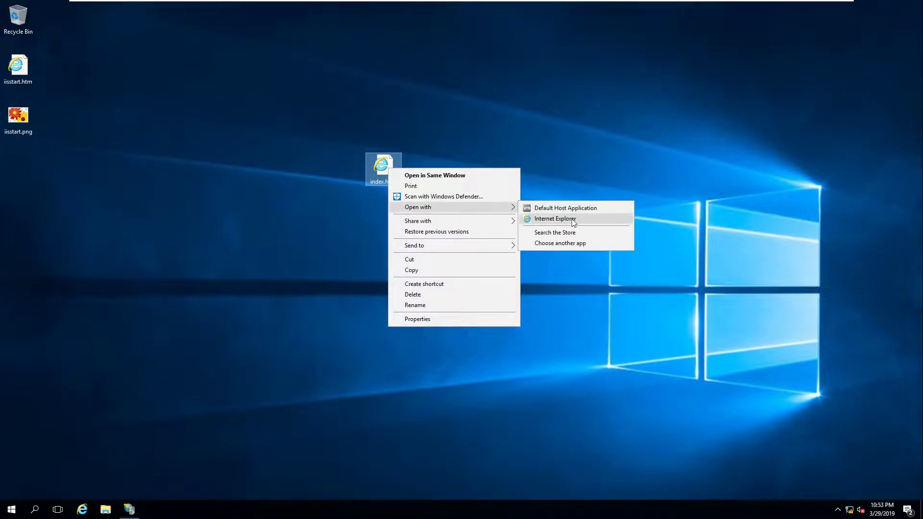
click(561, 244)
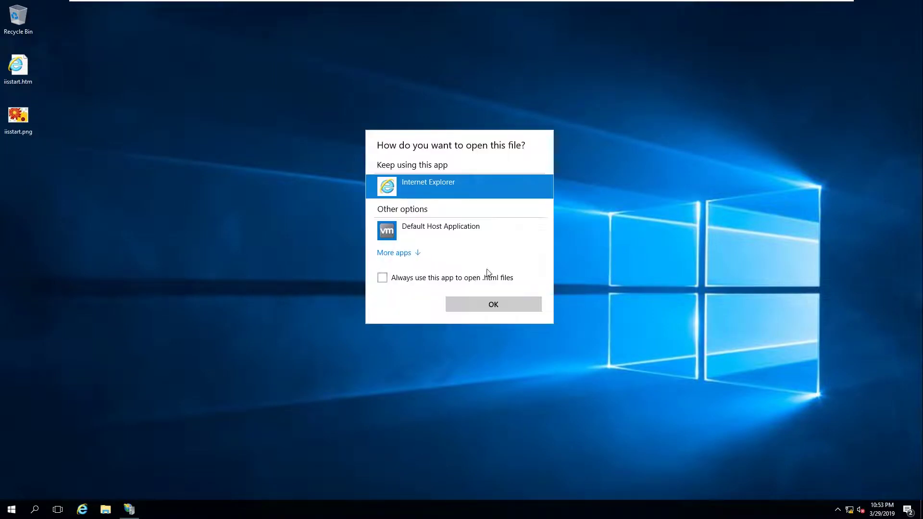
click(417, 256)
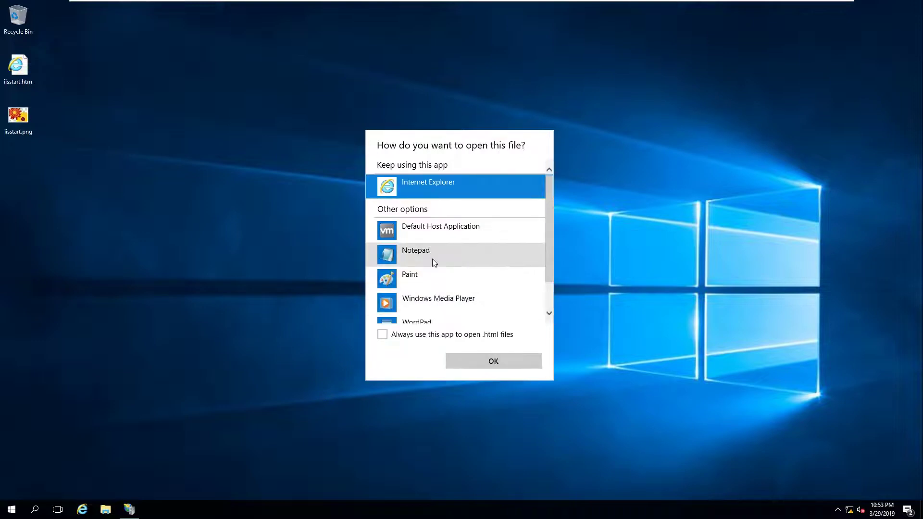
click(428, 262)
click(489, 367)
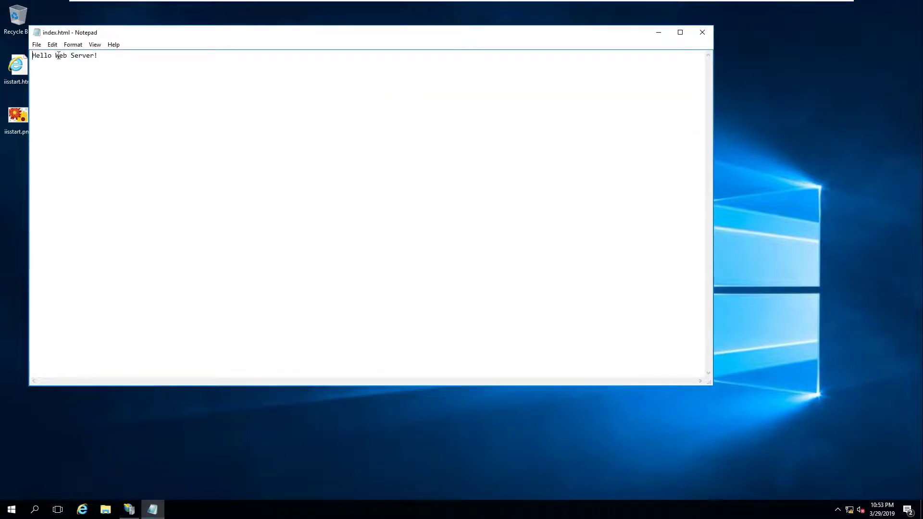
Verify the file holds only 'Hello Web Server!', close Notepad, and move the icon up
drag(32, 56, 99, 54)
click(144, 65)
click(701, 32)
drag(367, 185, 257, 134)
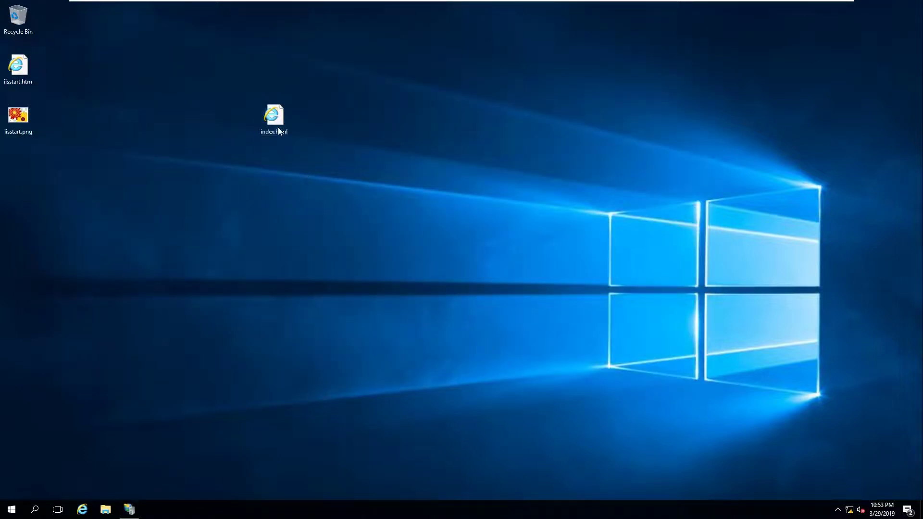
Copy index.html into C:\inetpub\wwwroot, granting administrator permission
right_click(278, 118)
click(319, 219)
click(105, 510)
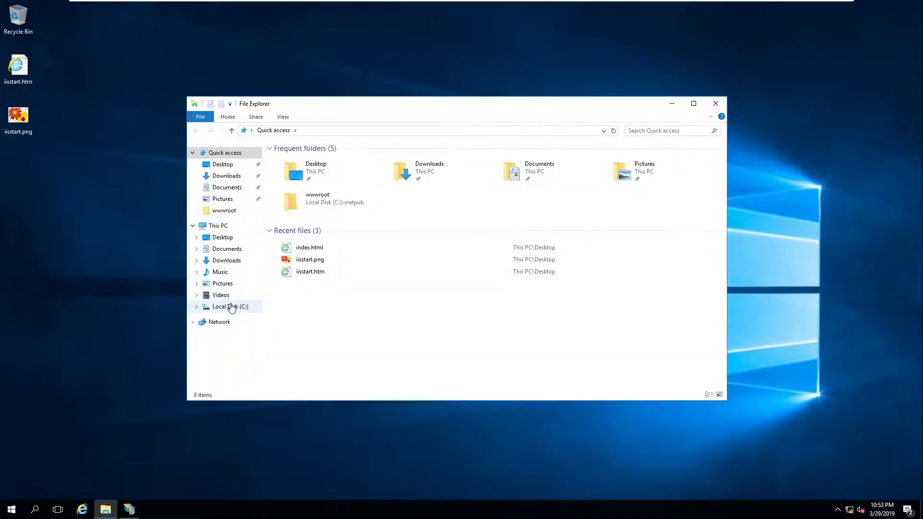
click(230, 306)
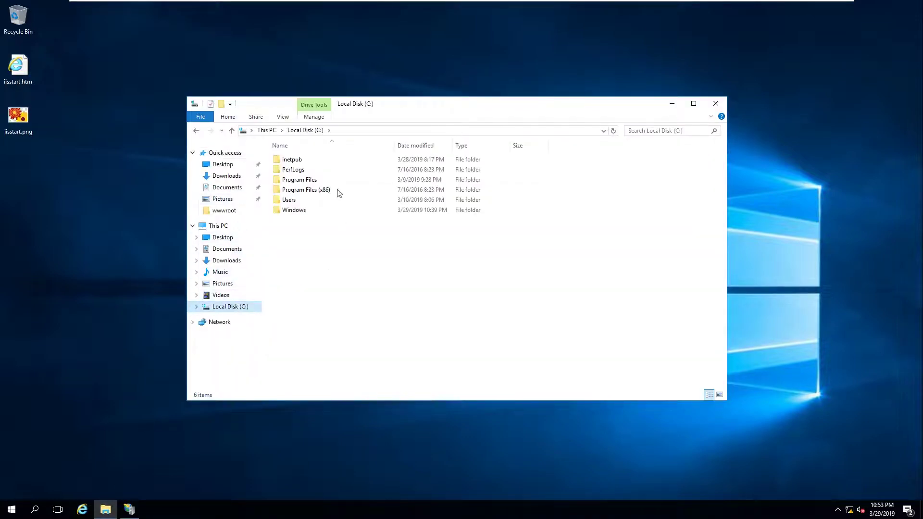
double_click(289, 164)
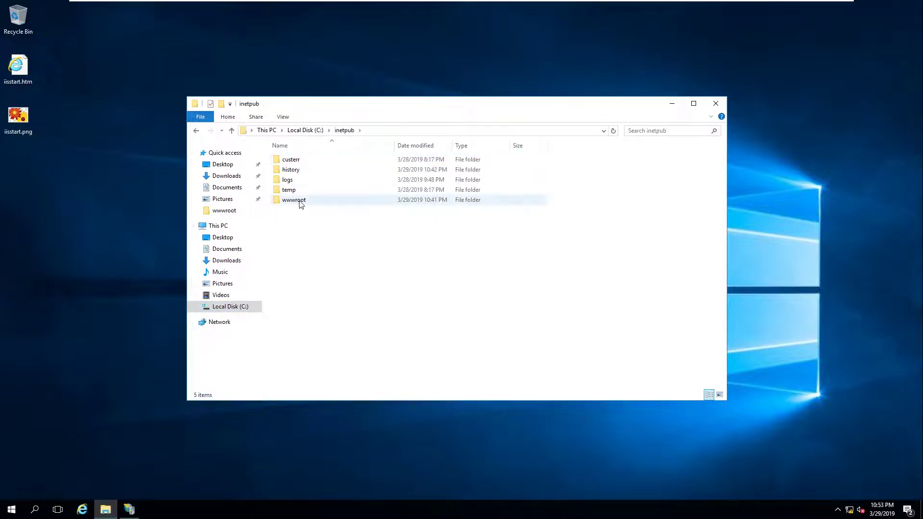
double_click(294, 200)
right_click(339, 180)
click(358, 241)
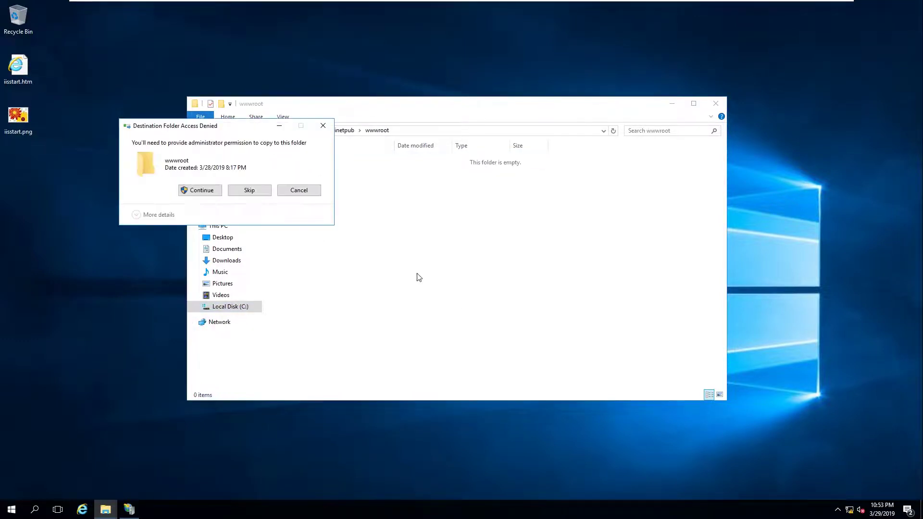
click(201, 191)
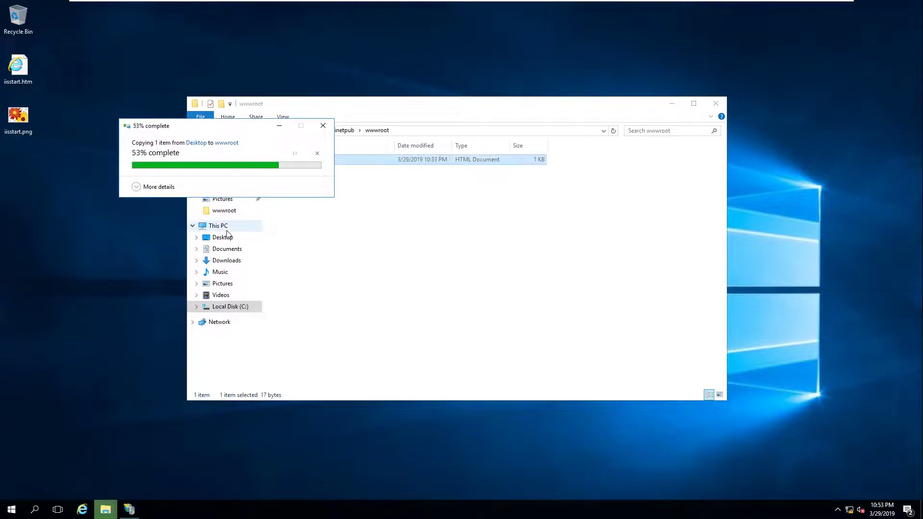
Close File Explorer and refresh the desktop
click(723, 104)
right_click(421, 85)
click(433, 110)
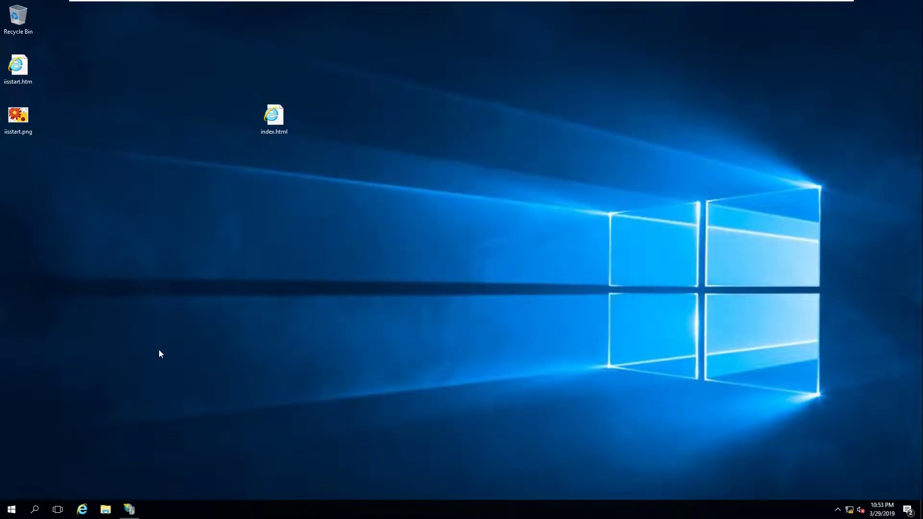
click(11, 509)
Restart, stop and start the testing.com site, then minimize IIS Manager
click(129, 509)
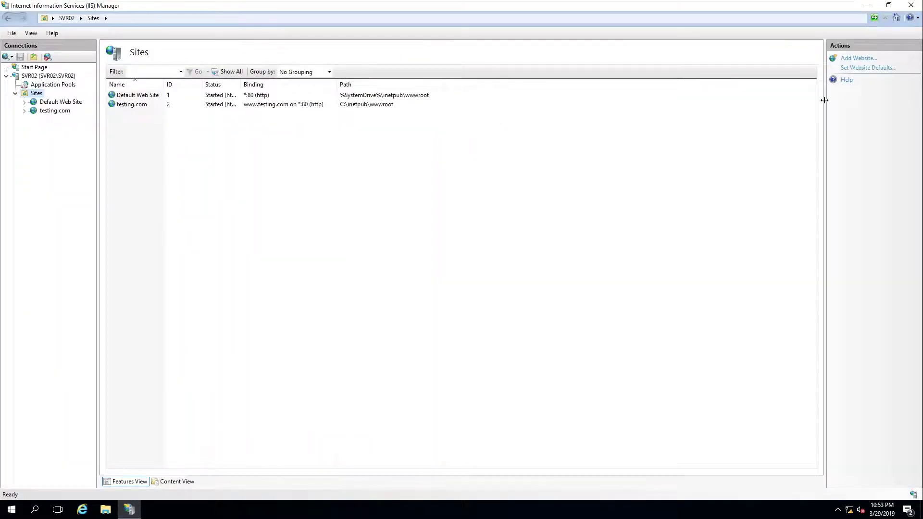
click(143, 108)
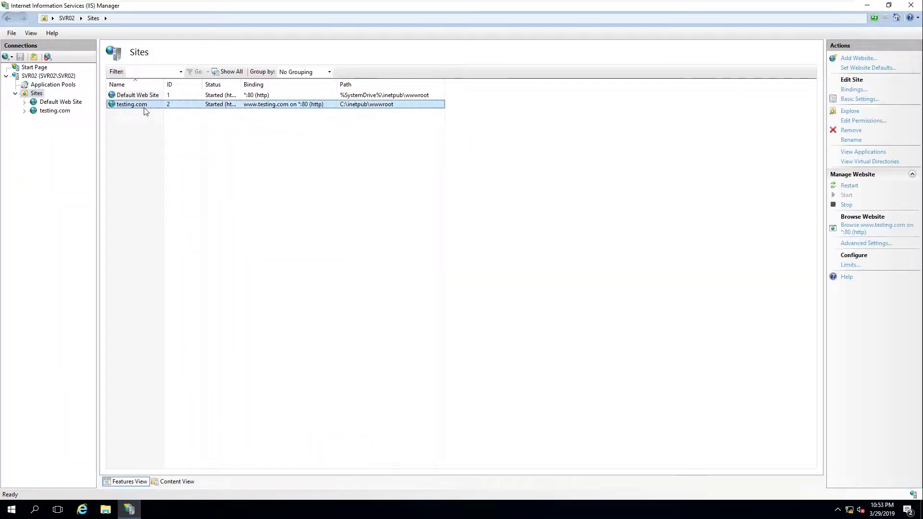
click(849, 186)
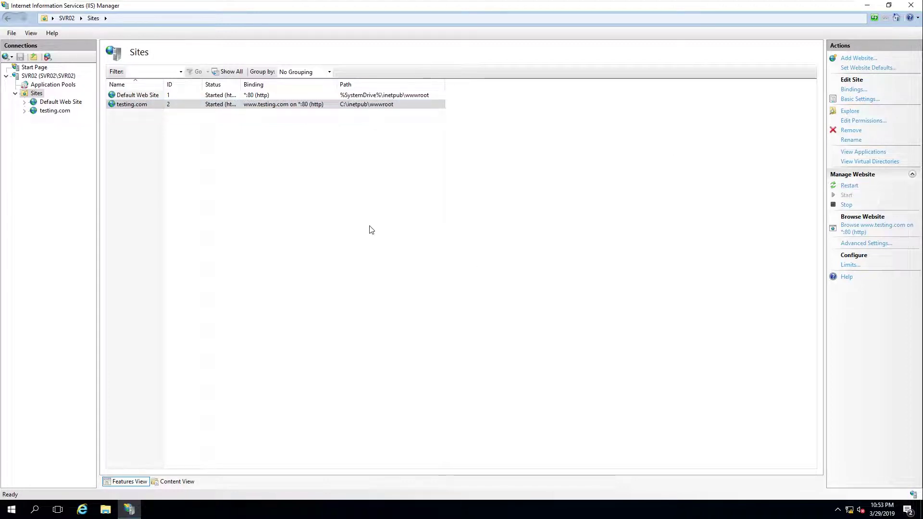
click(844, 186)
click(847, 205)
click(847, 196)
click(867, 6)
right_click(364, 175)
click(370, 204)
key(super)
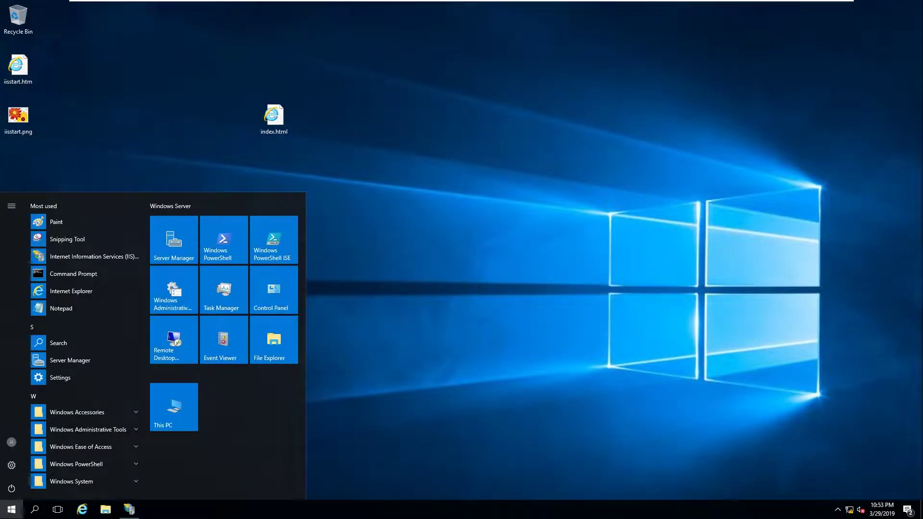
text(cmd)
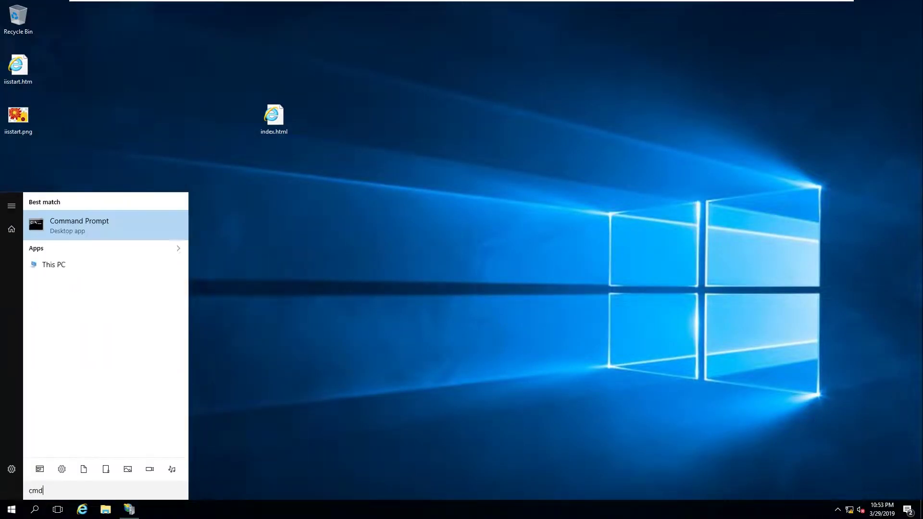
key(Return)
text(na)
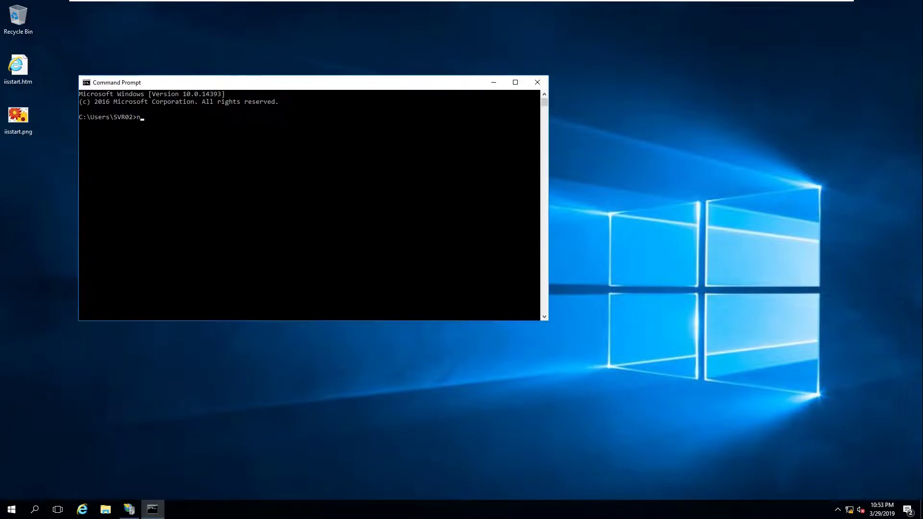
text(lookup)
key(BackSpace)
text(www.testing.com)
key(Return)
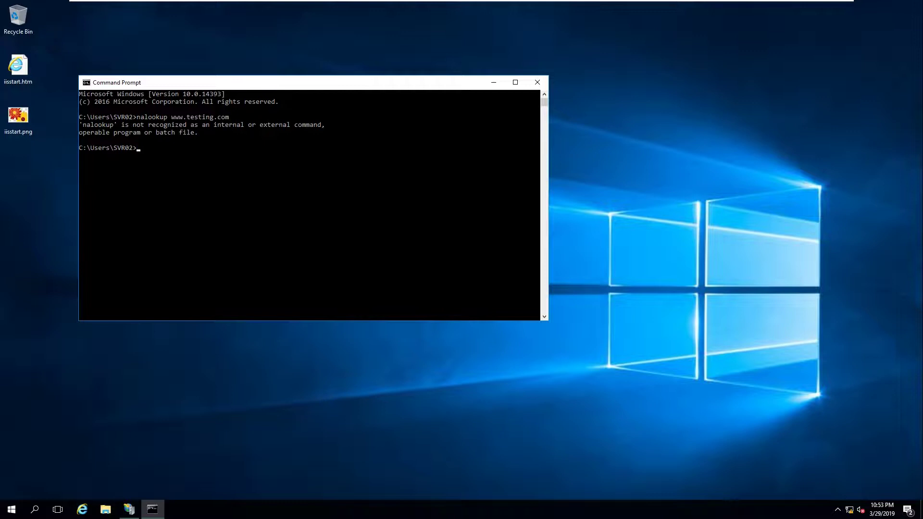
Flush the DNS resolver cache with 'ipconfig /flushdns' several times
key(Up)
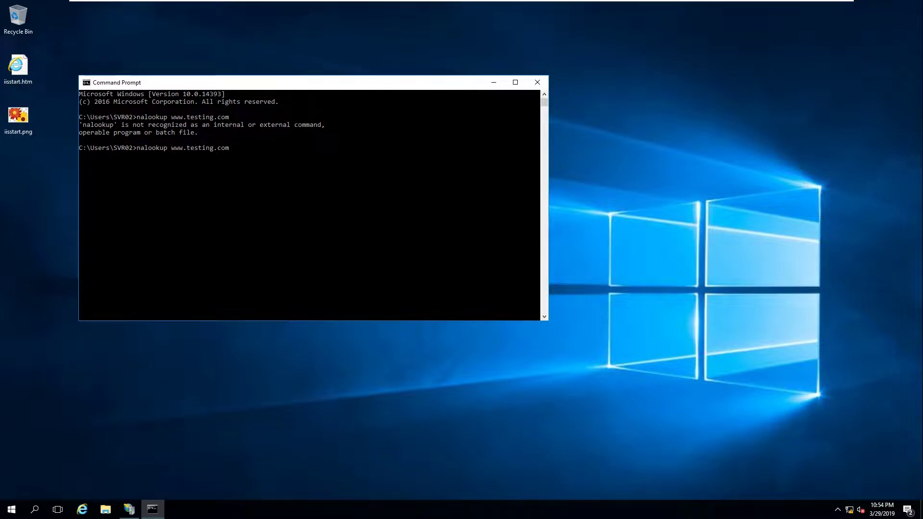
key(BackSpace)
key(BackSpace)
key(BackSpace)
key(BackSpace)
key(BackSpace)
key(BackSpace)
key(BackSpace)
key(BackSpace)
key(BackSpace)
key(BackSpace)
key(BackSpace)
key(BackSpace)
key(BackSpace)
key(BackSpace)
key(BackSpace)
key(BackSpace)
key(BackSpace)
key(BackSpace)
key(BackSpace)
key(BackSpace)
text(ipconfig /flushdns)
key(Return)
key(Up)
key(Return)
key(Up)
key(Return)
key(Up)
key(Return)
key(Up)
key(Return)
key(Up)
key(Escape)
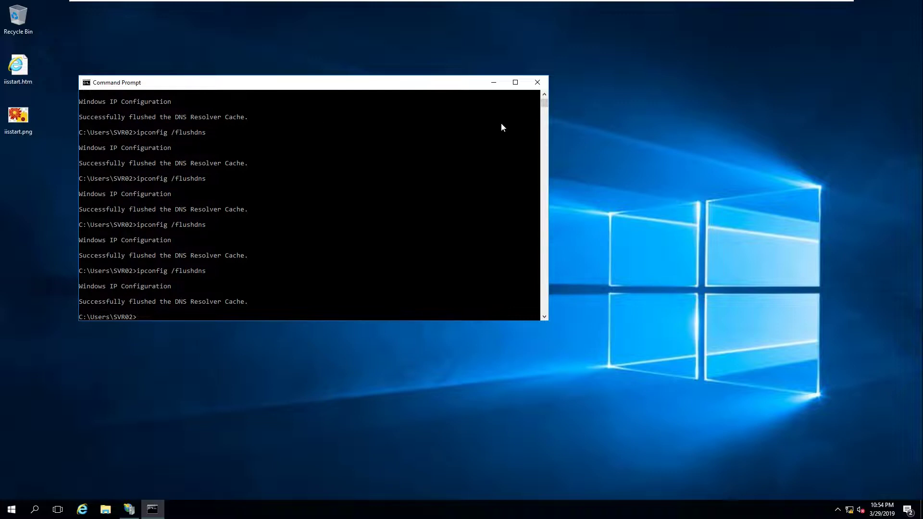
On SVR01, refresh the reverse zone's records in DNS Manager, then close DNS Manager
mouse_move(626, 2)
click(600, 8)
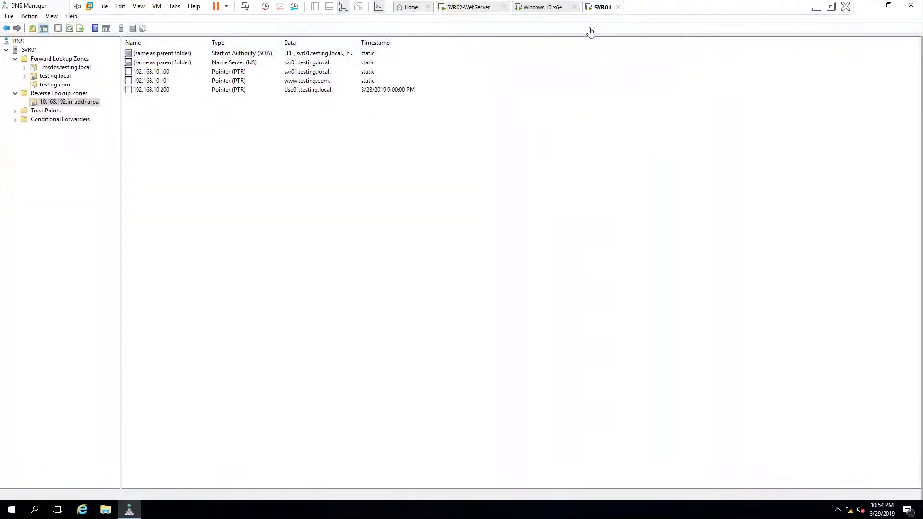
right_click(258, 149)
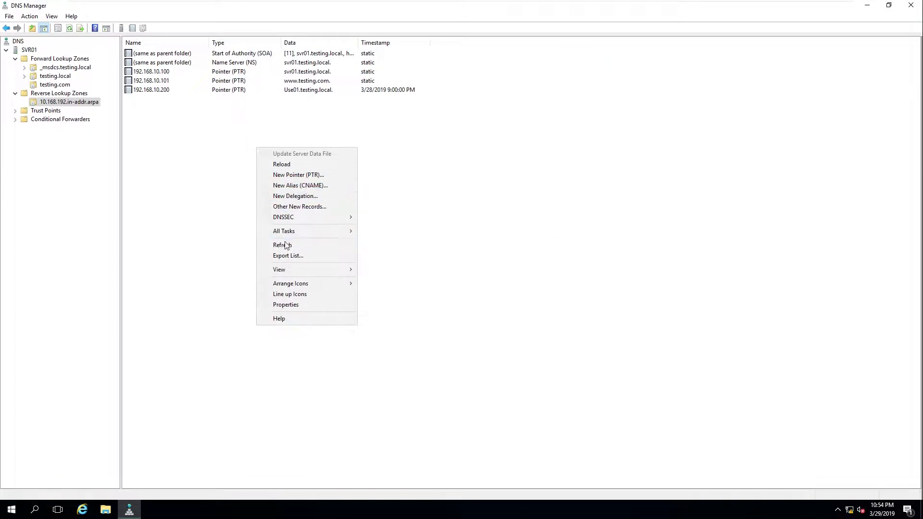
click(283, 245)
click(911, 5)
right_click(322, 159)
click(352, 188)
Open a command prompt on SVR01 and flush the DNS cache with 'ipconfig /flushdns' repeatedly
key(super+r)
key(Return)
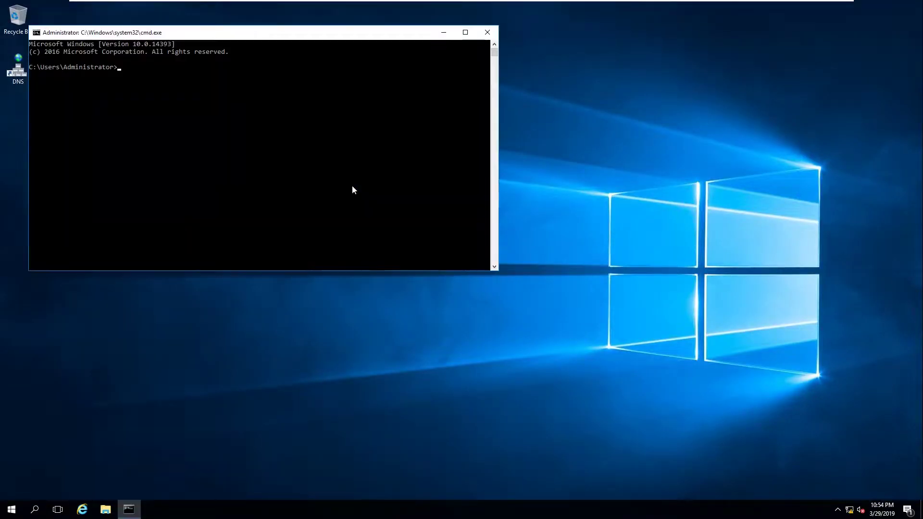
text(ipconfi)
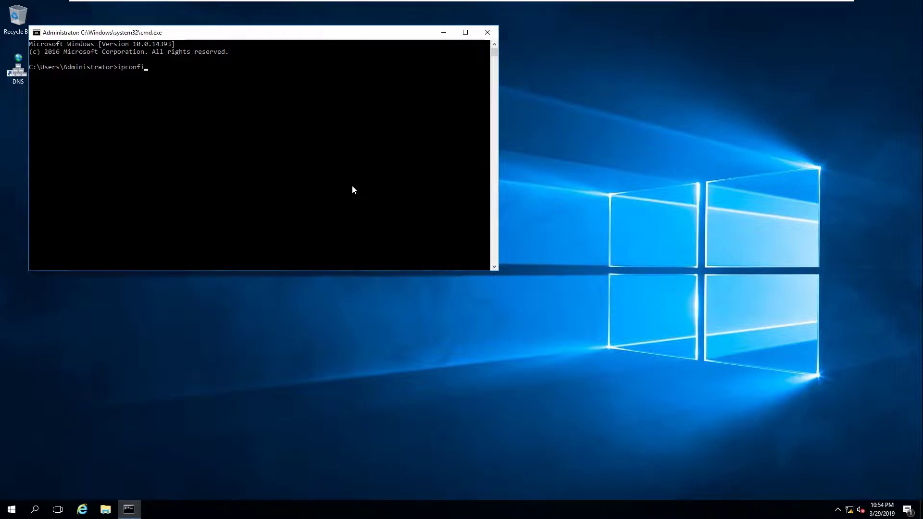
text(g /flushdns)
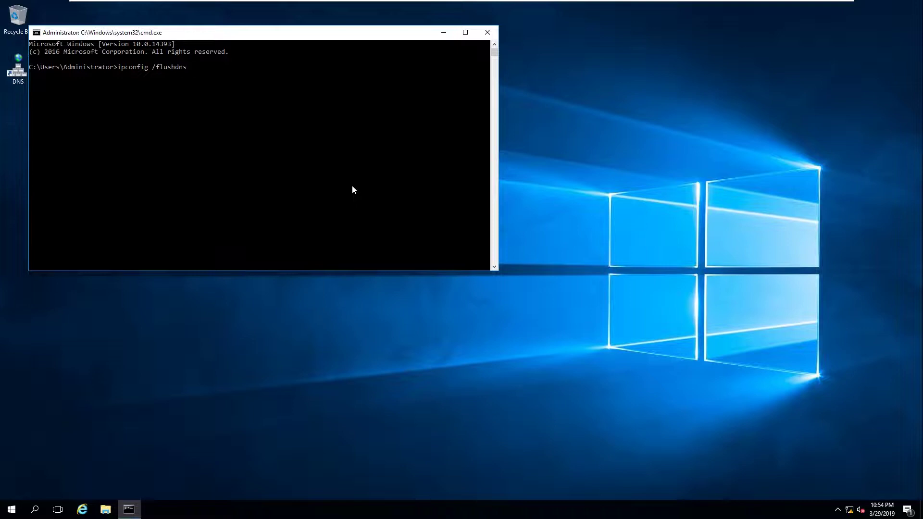
key(Return)
key(Up)
key(Return)
key(Up)
key(Return)
key(Up)
key(Return)
key(Up)
key(Return)
key(Up)
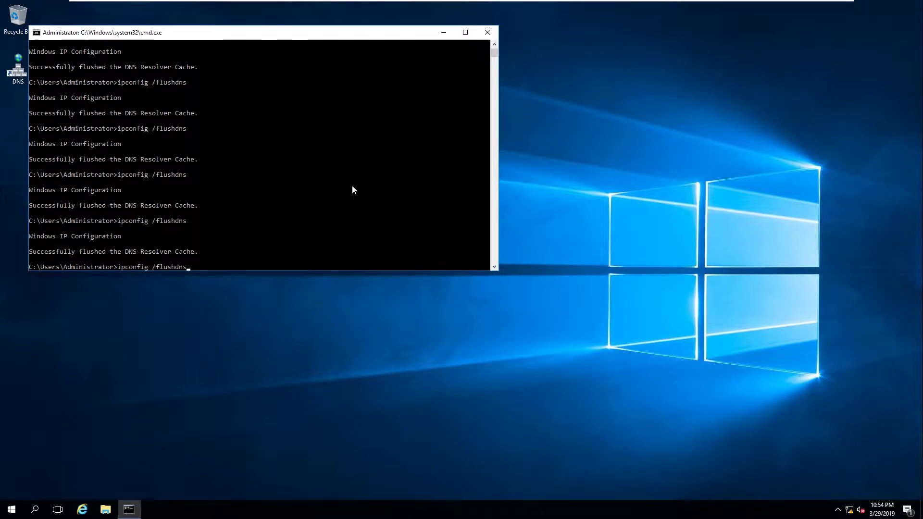
key(Escape)
text(nistrator>nslookup www.testing.com)
key(Return)
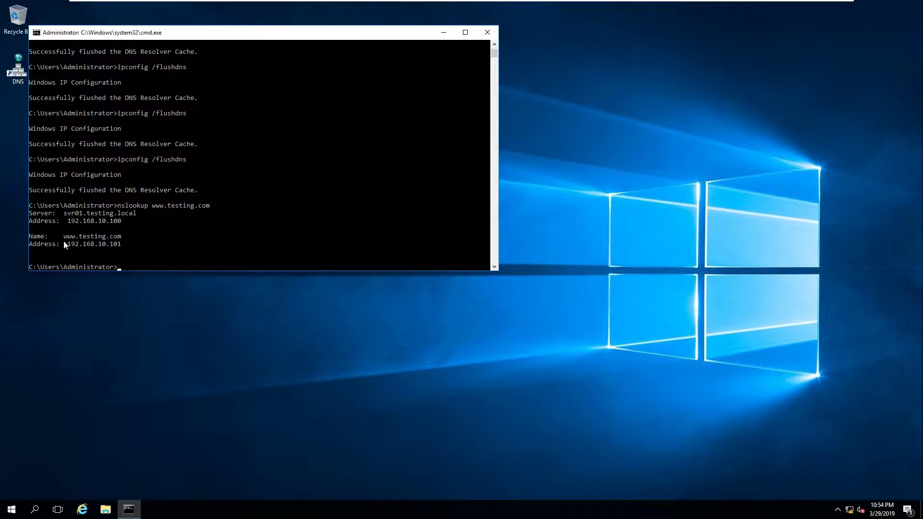
drag(69, 245, 124, 246)
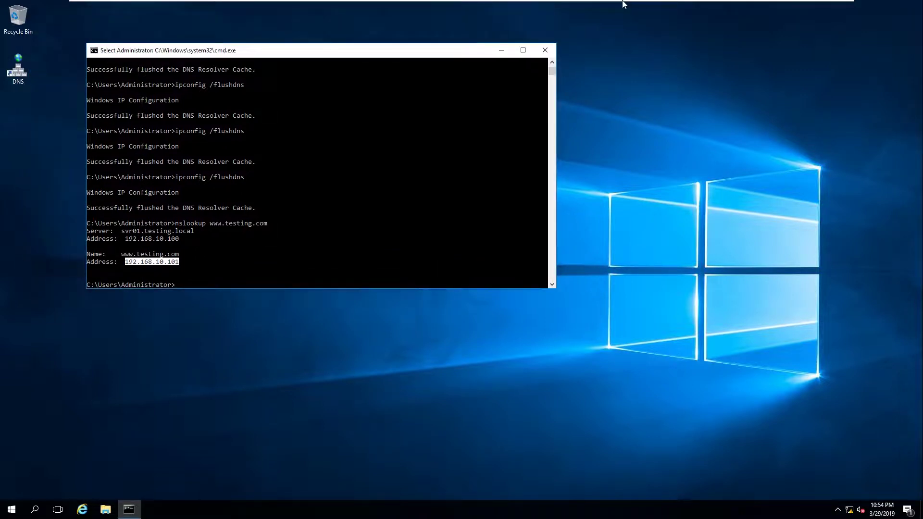
mouse_move(623, 4)
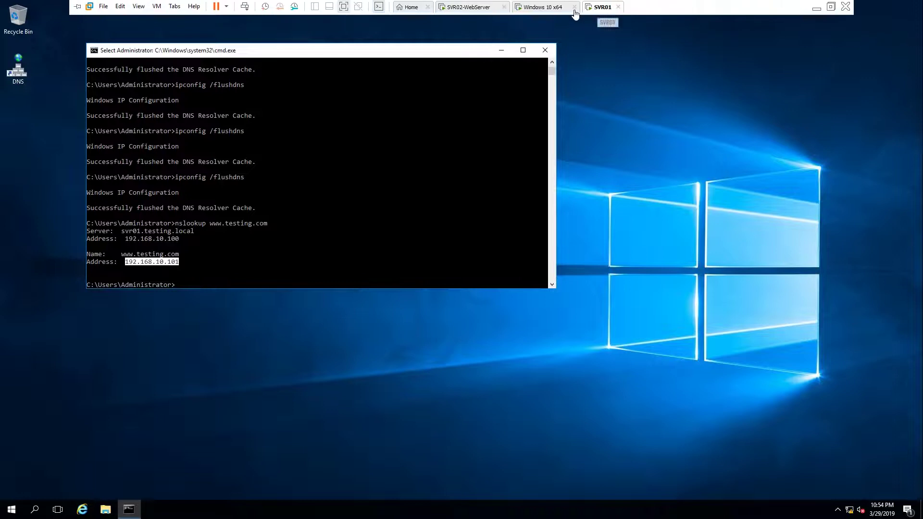
click(487, 10)
text(nslookup www.testing.com)
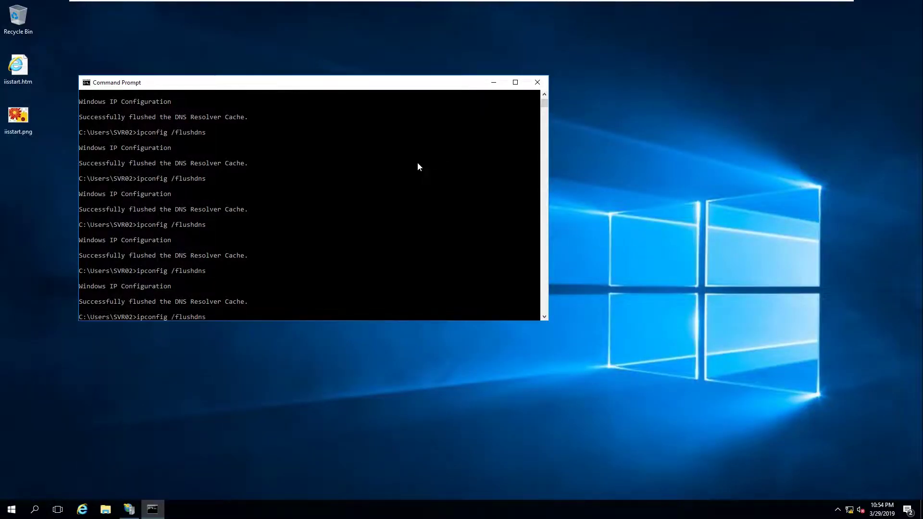
key(Return)
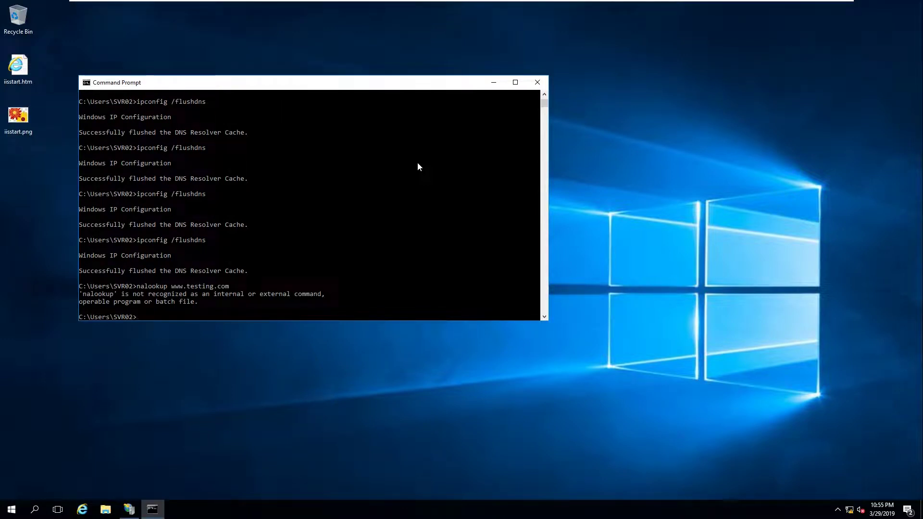
key(Up)
key(Left)
key(Left)
key(Left)
key(Left)
key(Left)
key(Left)
key(Left)
key(Left)
key(Left)
key(Left)
key(Left)
key(Left)
key(Left)
key(Left)
key(Delete)
text(s)
key(Return)
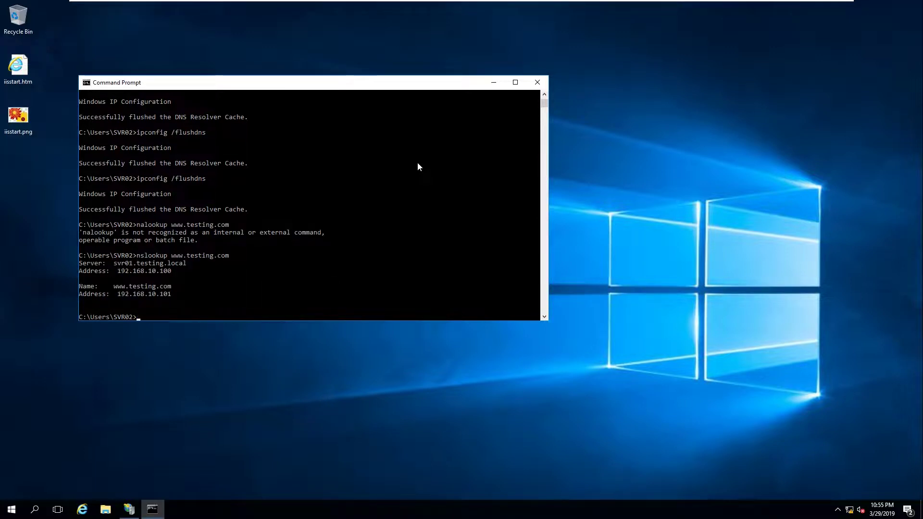
drag(121, 299, 169, 287)
right_click(199, 375)
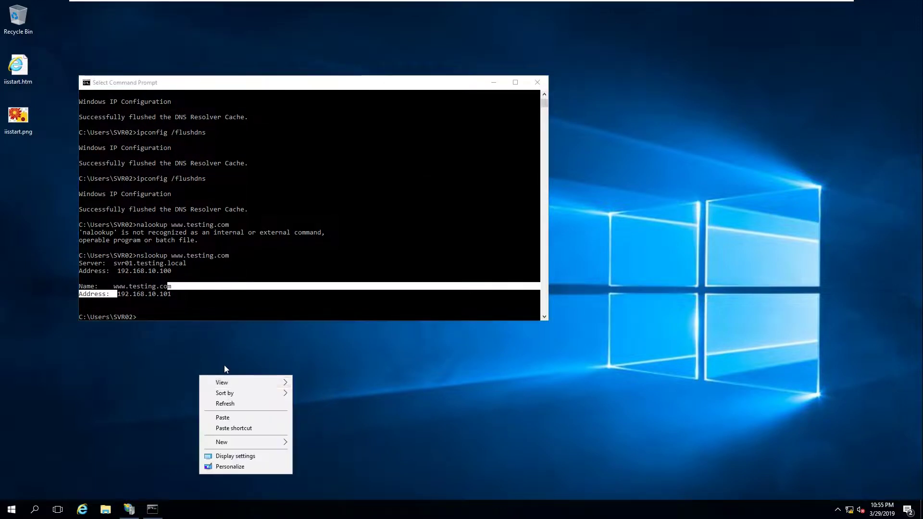
click(225, 404)
Sign in to the Windows 10 client with the account password
mouse_move(526, 3)
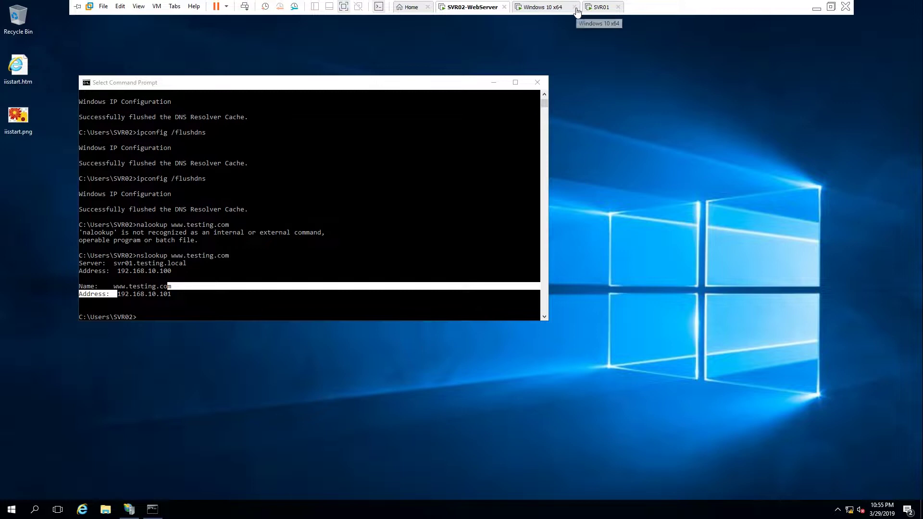
click(553, 8)
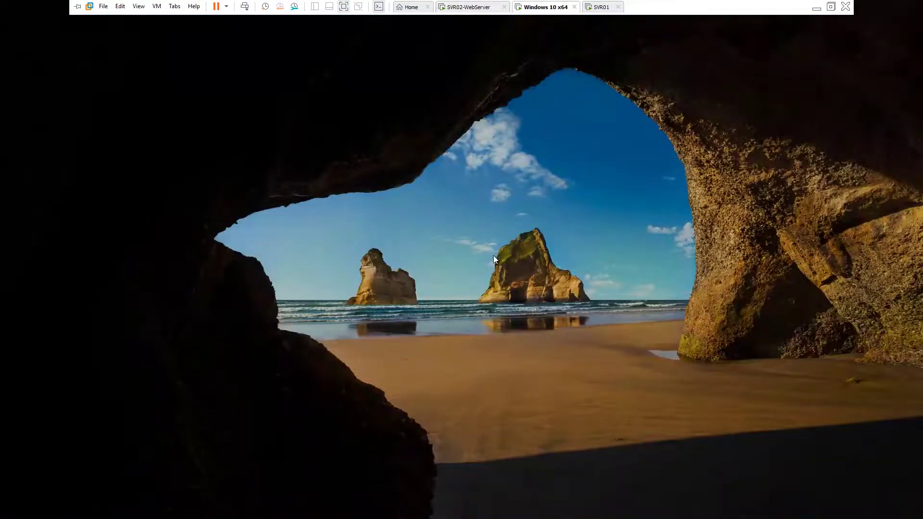
click(493, 255)
text(Pa)
key(BackSpace)
key(BackSpace)
text(Pa$$w0rd)
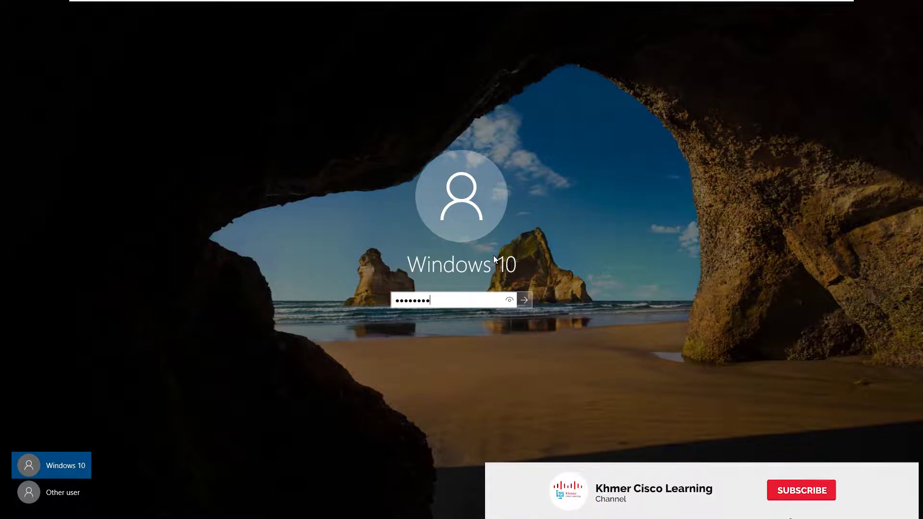
key(Return)
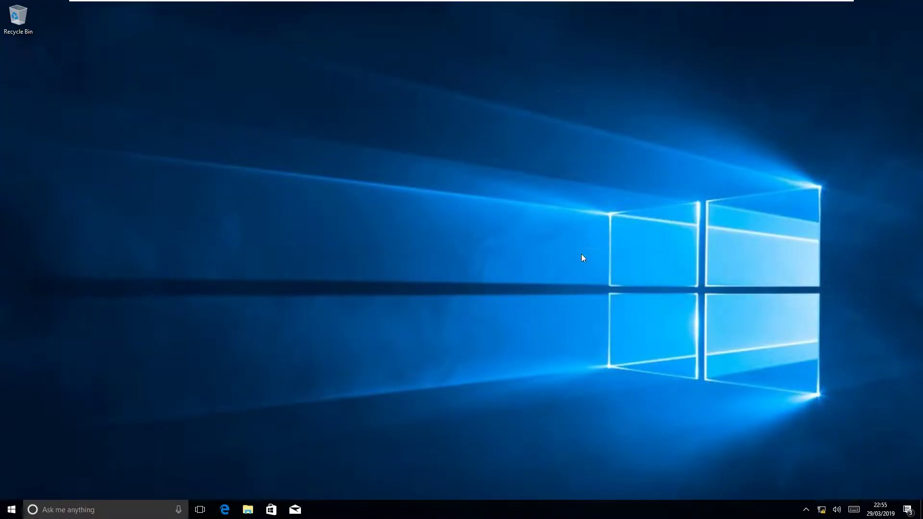
right_click(325, 135)
click(388, 164)
key(super+r)
text(cmd)
key(Return)
text(nsl)
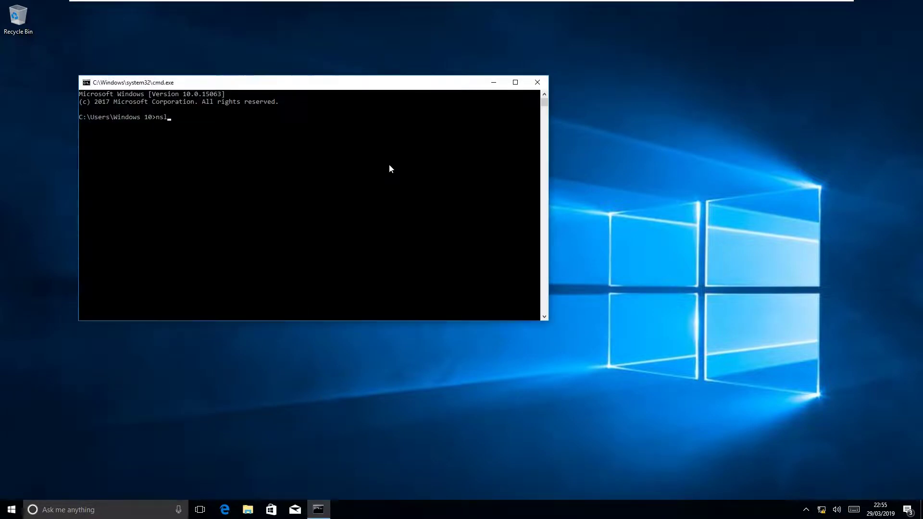
text(ookup www.rtesting.com)
key(Return)
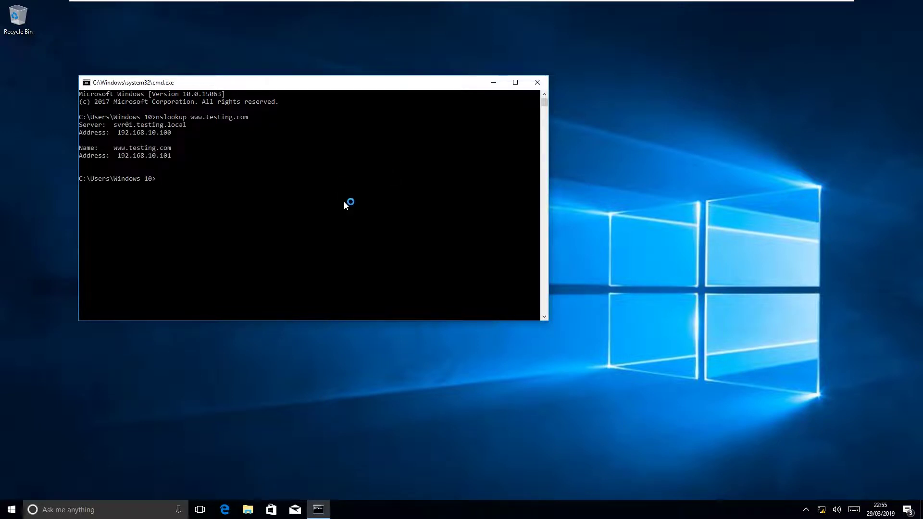
click(118, 157)
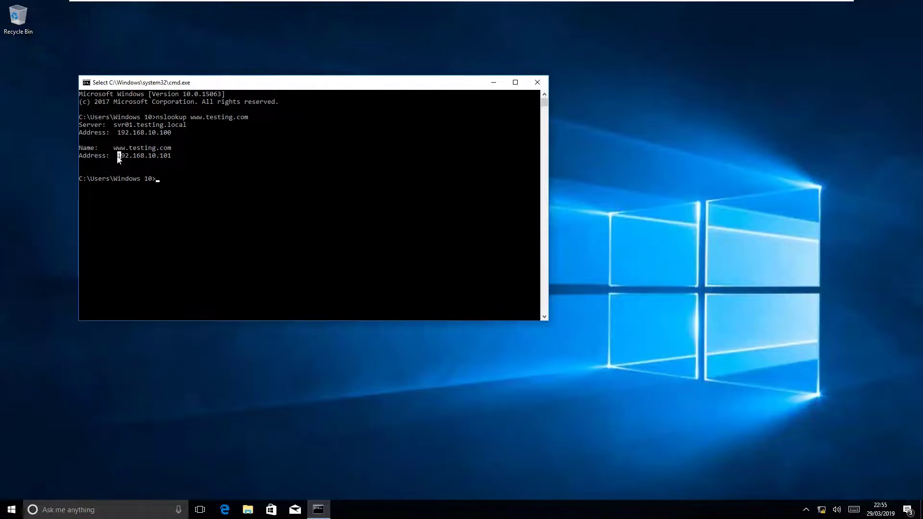
drag(119, 157, 171, 157)
click(537, 81)
Launch Internet Explorer on the Windows 10 client from Start search
right_click(278, 105)
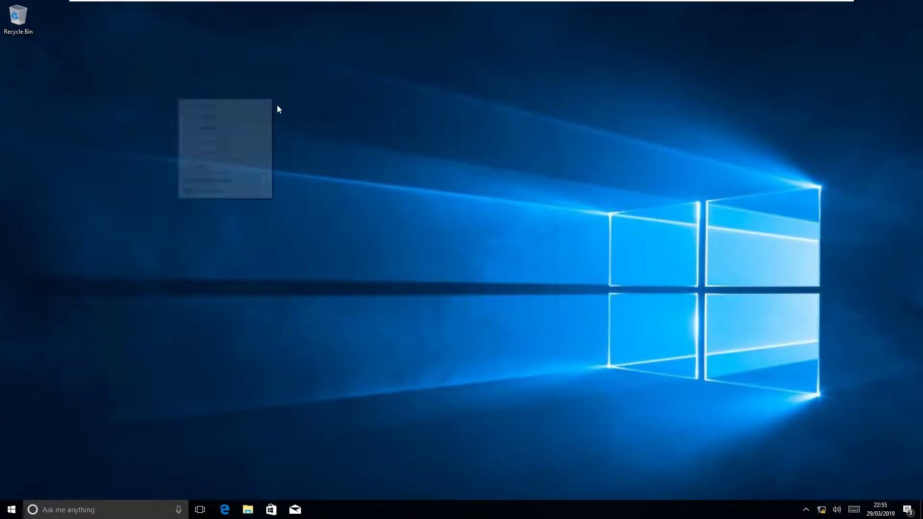
click(240, 127)
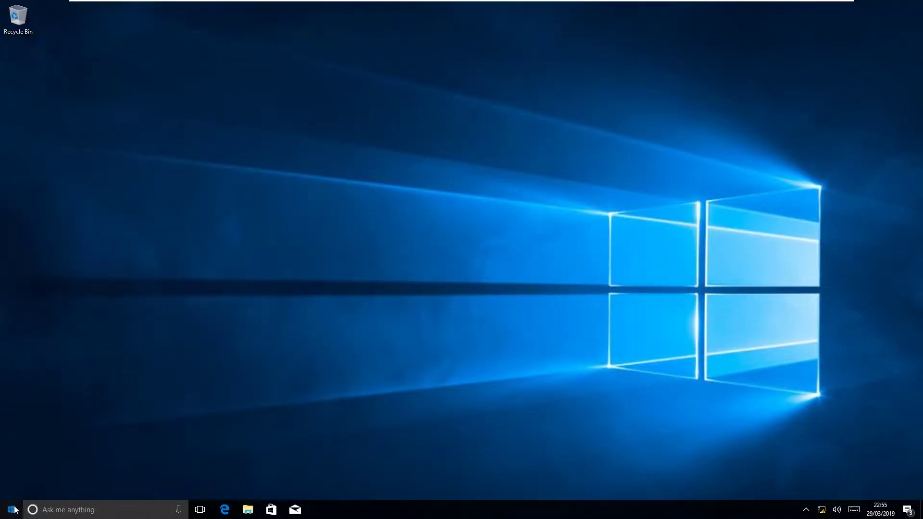
click(14, 509)
text(inter)
click(71, 246)
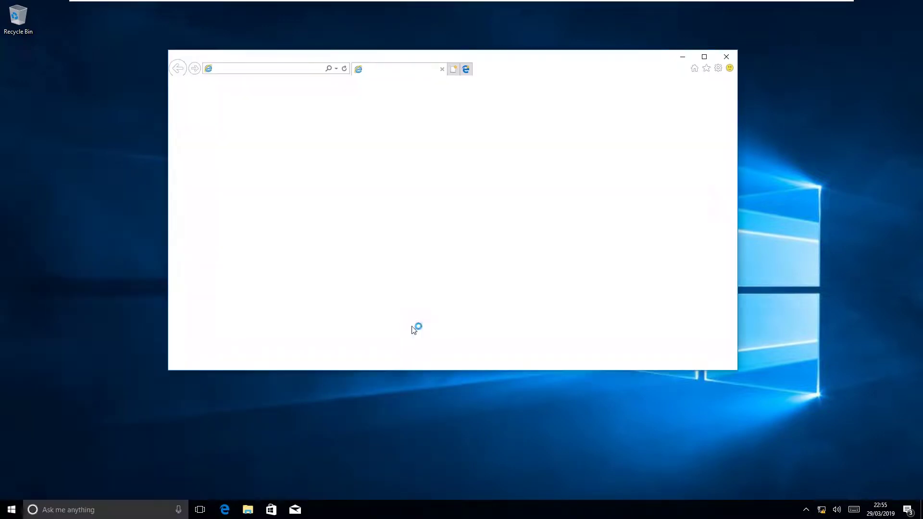
click(270, 71)
text(w)
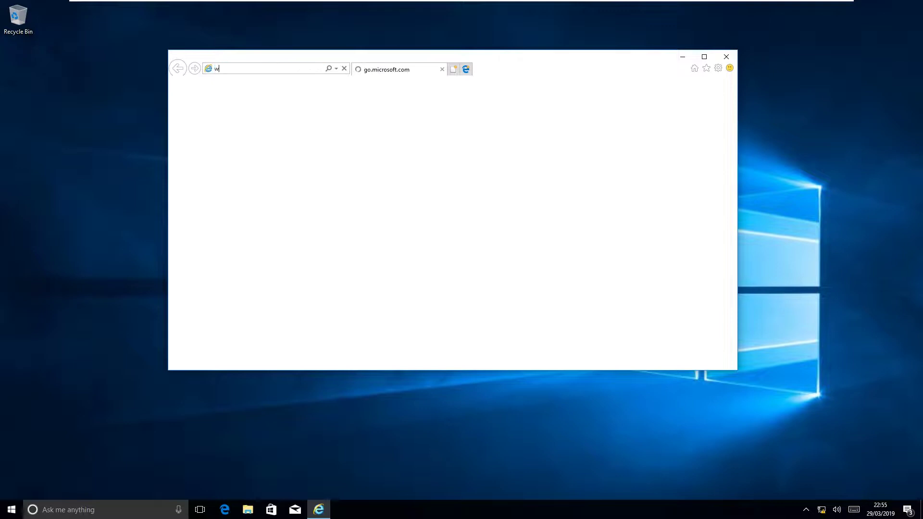
text(ww.t)
key(BackSpace)
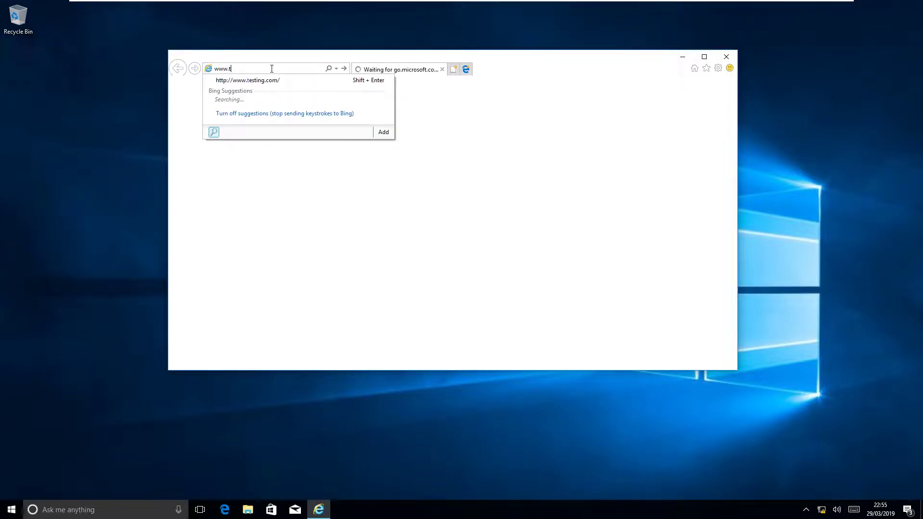
key(Down)
key(Return)
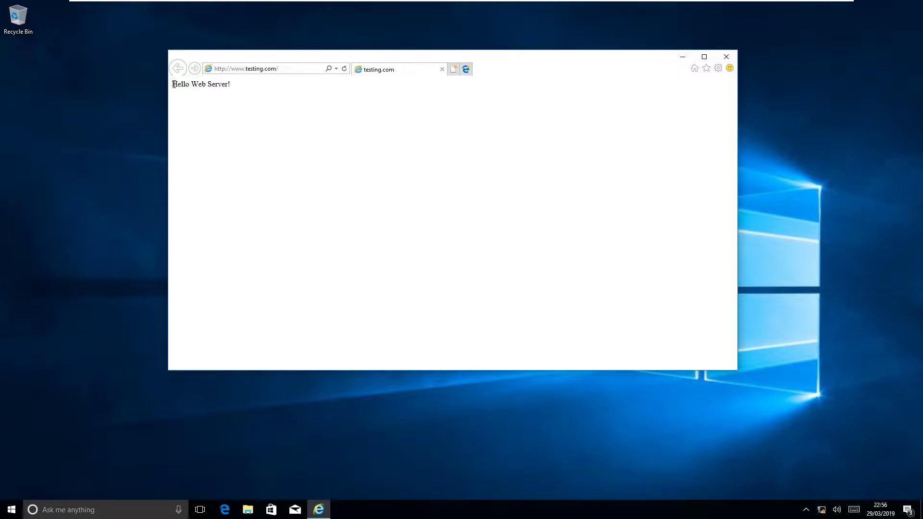
drag(180, 83, 229, 84)
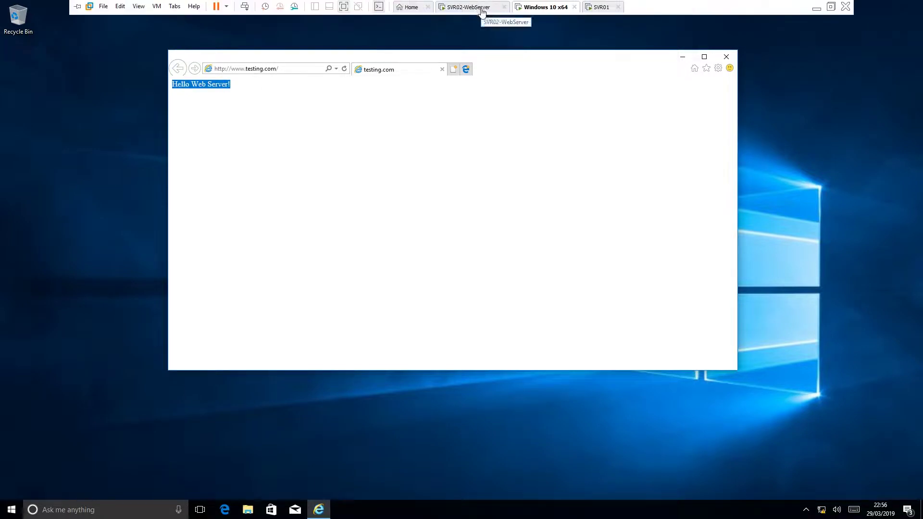
click(481, 9)
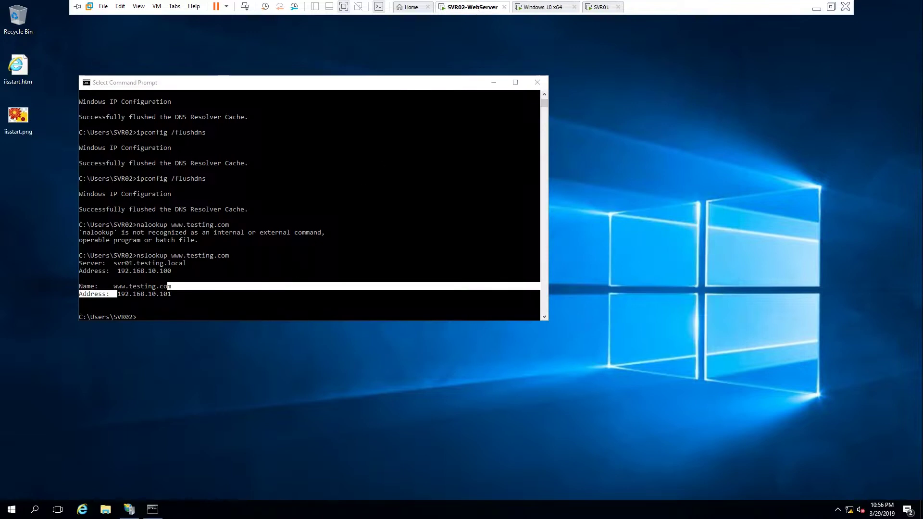
click(83, 510)
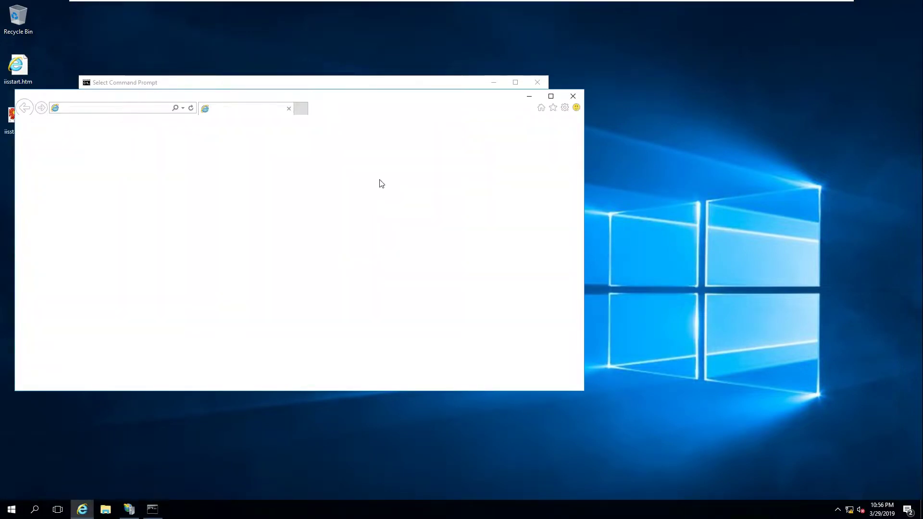
click(116, 108)
text(ww.)
key(Return)
text(w.)
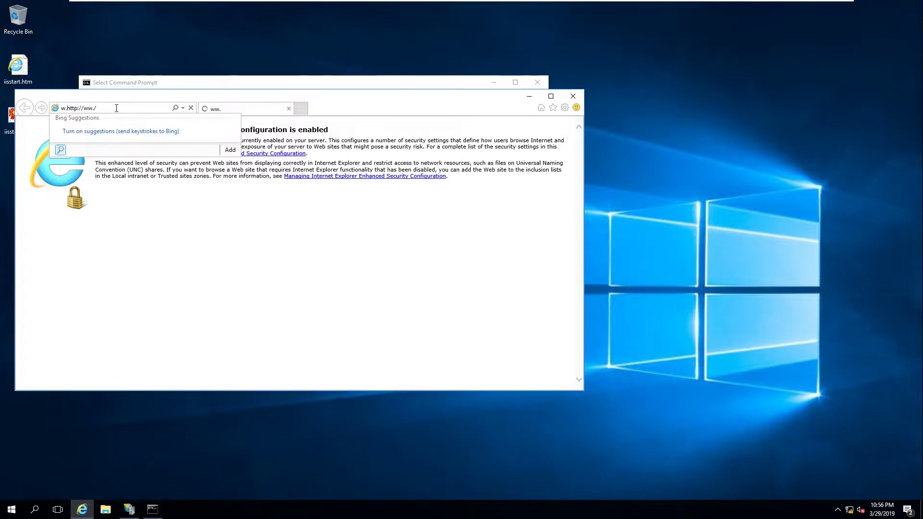
key(ctrl+a)
text(www.testing.com)
key(Return)
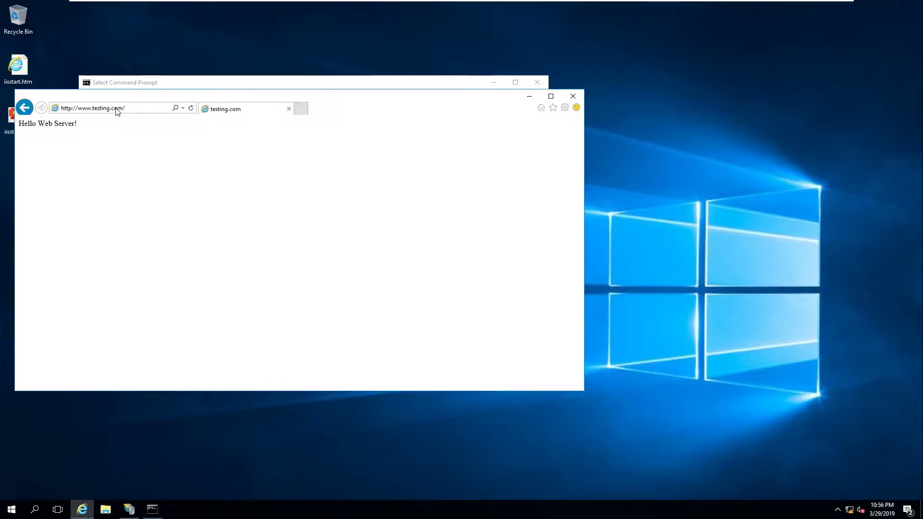
Arrange the browser showing "Hello Web Server!" beside the Command Prompt with the nslookup result
drag(92, 96, 457, 87)
drag(383, 114, 457, 115)
click(480, 190)
click(297, 85)
drag(296, 85, 243, 92)
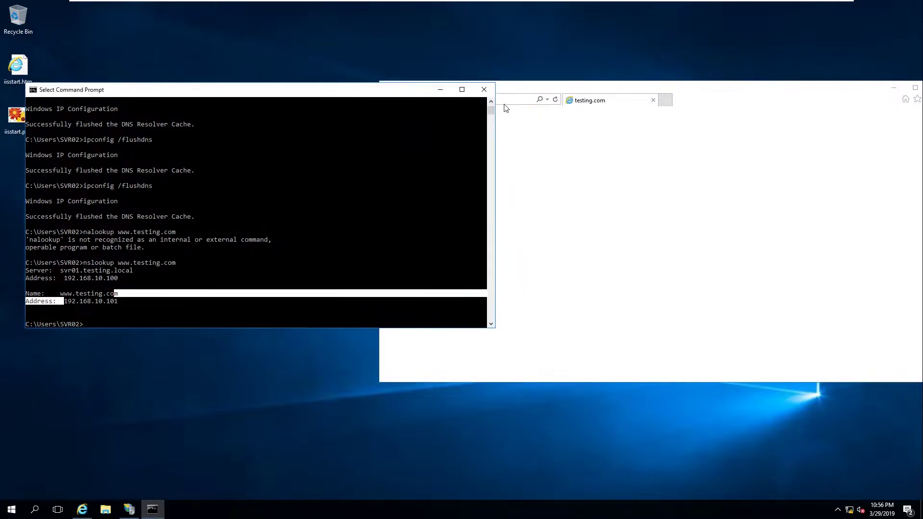
Close the Command Prompt, shift the browser window left, and refresh the desktop
click(485, 90)
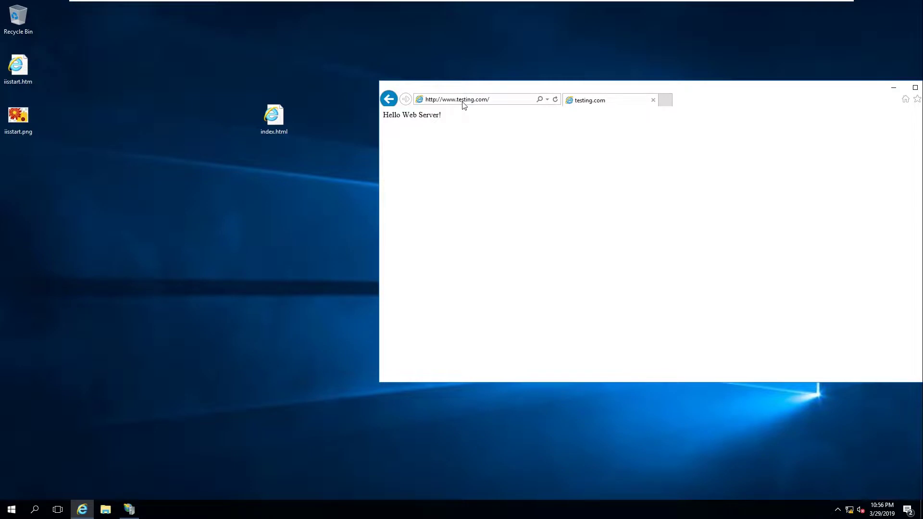
click(505, 103)
drag(542, 89, 496, 85)
right_click(153, 111)
click(174, 138)
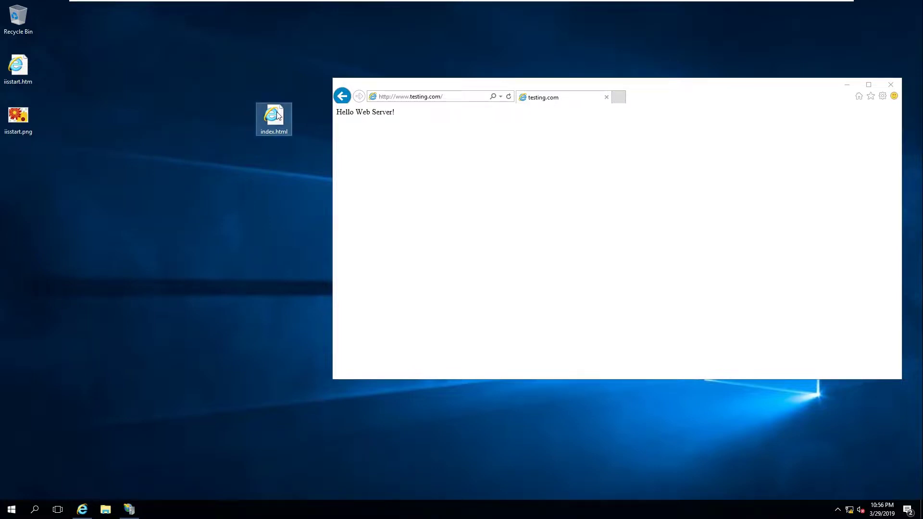
Open the desktop index.html in Notepad, add a 'Welcome Back' line, and close saving changes
right_click(277, 112)
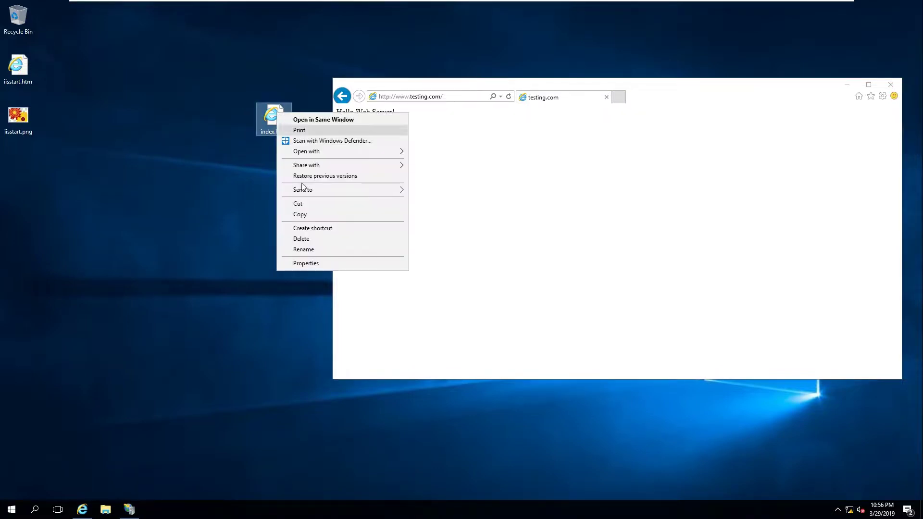
mouse_move(319, 152)
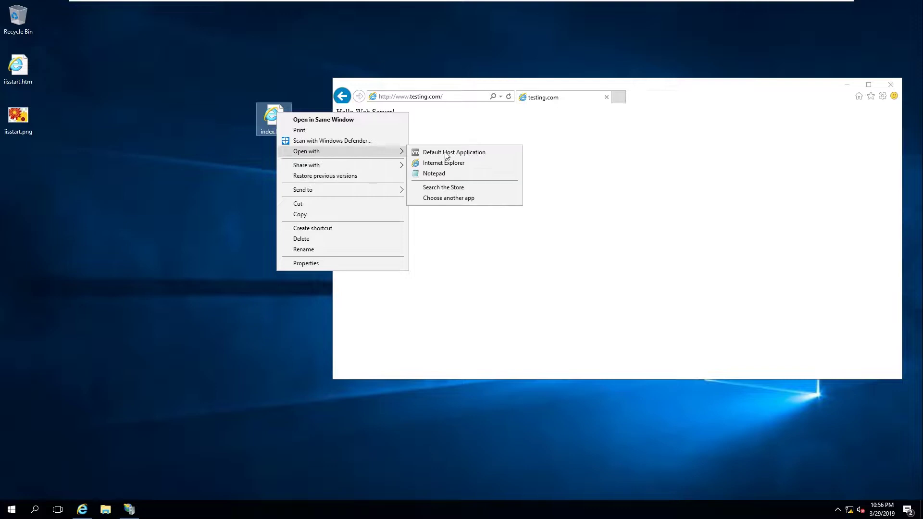
click(447, 173)
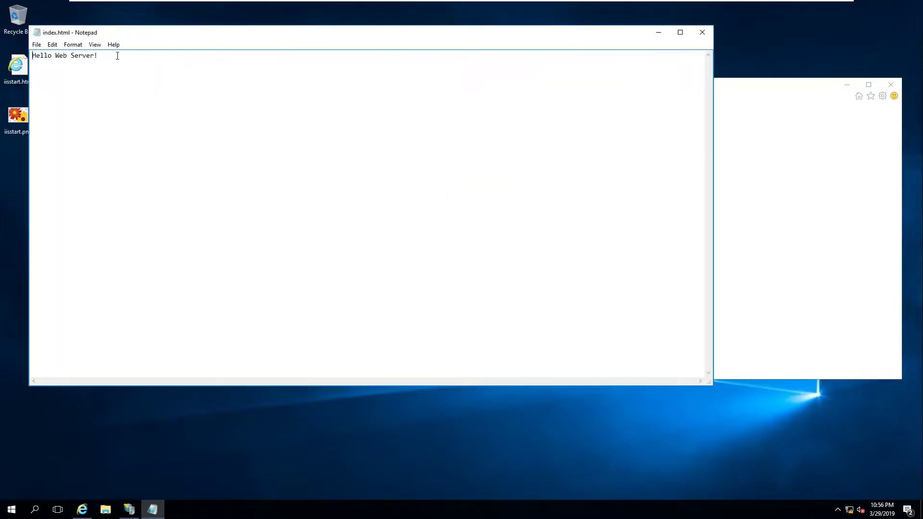
key(Return)
text(<)
text(elcome )
text(Back)
key(BackSpace)
click(702, 33)
click(274, 118)
Copy the desktop index.html and browse to C:\inetpub\wwwroot in File Explorer
right_click(279, 121)
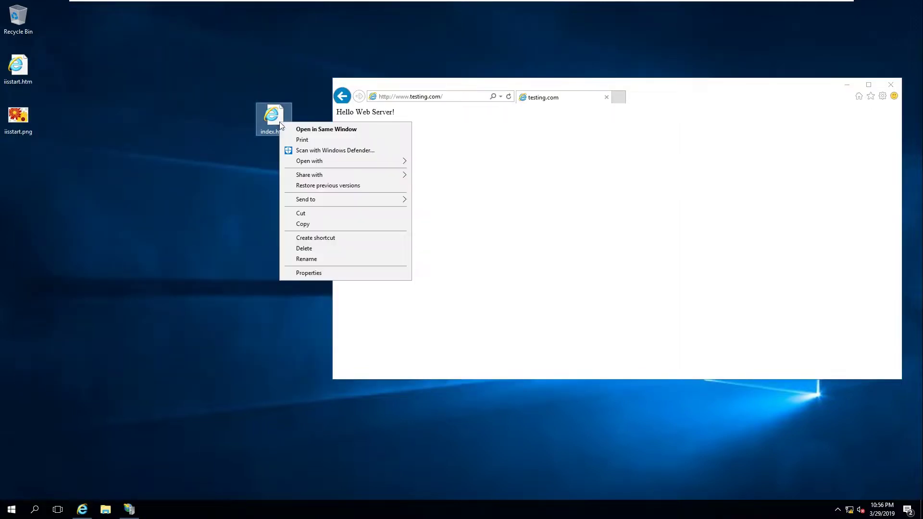
click(315, 224)
click(106, 510)
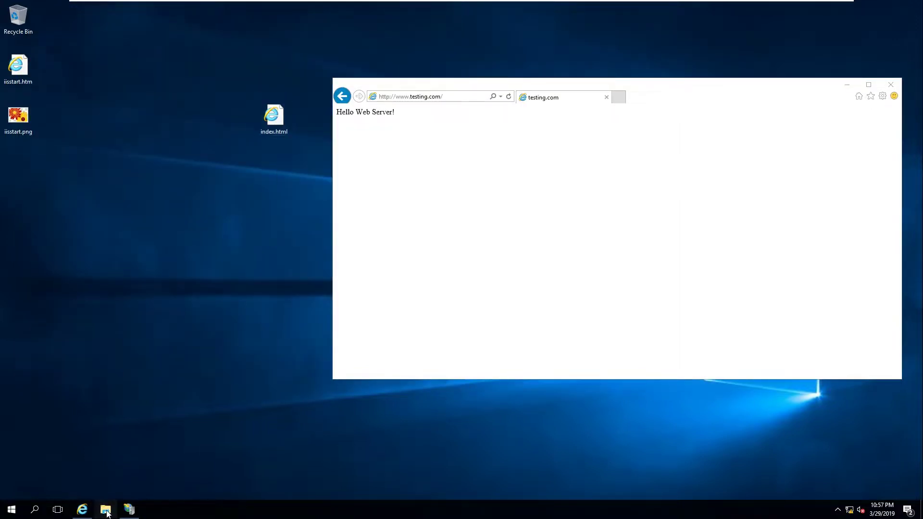
click(694, 104)
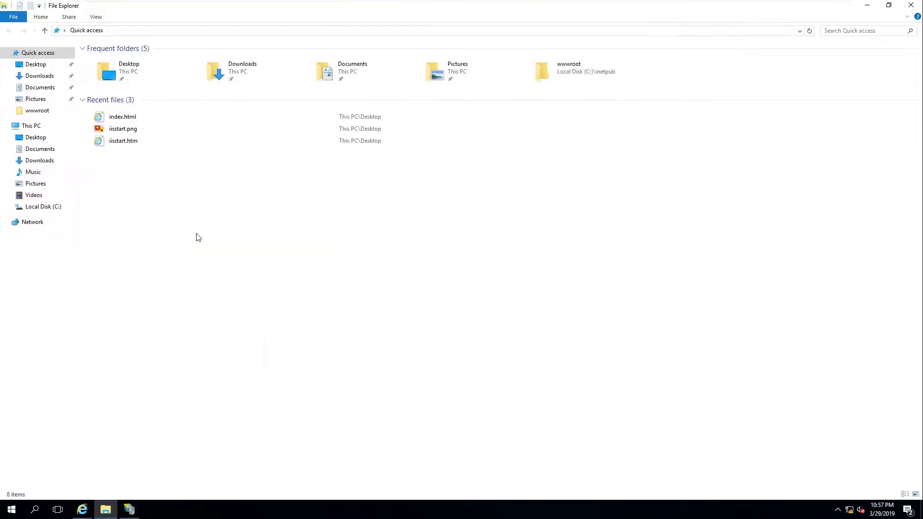
click(60, 208)
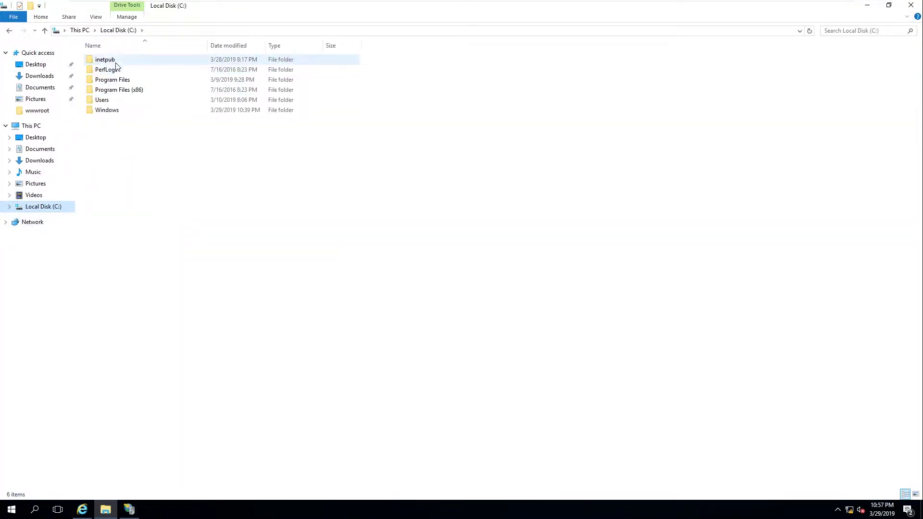
double_click(115, 60)
click(128, 103)
double_click(128, 101)
Paste index.html into wwwroot, replacing the existing file with administrator permission, then close Explorer
right_click(143, 91)
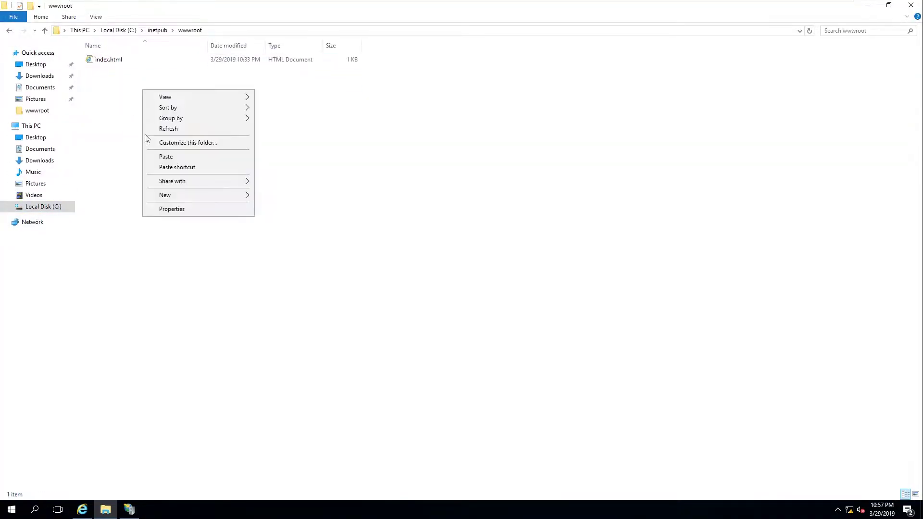
click(164, 158)
click(498, 181)
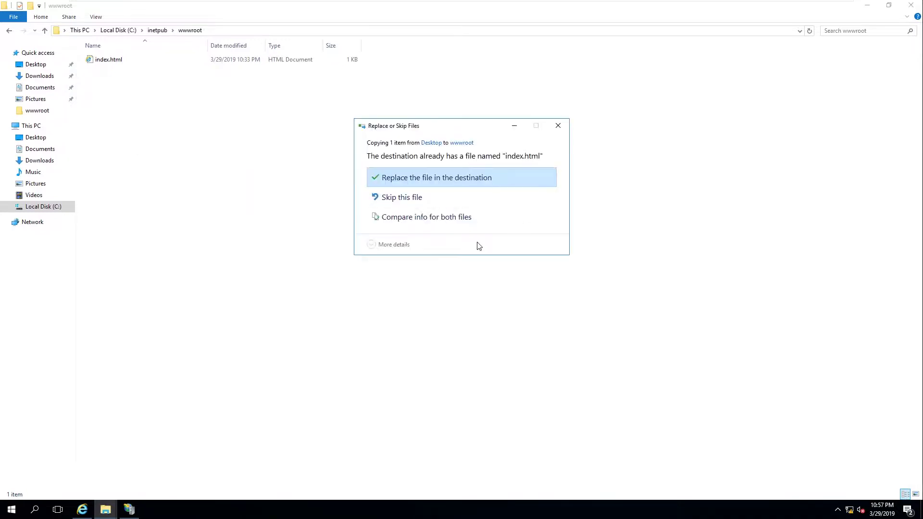
click(435, 193)
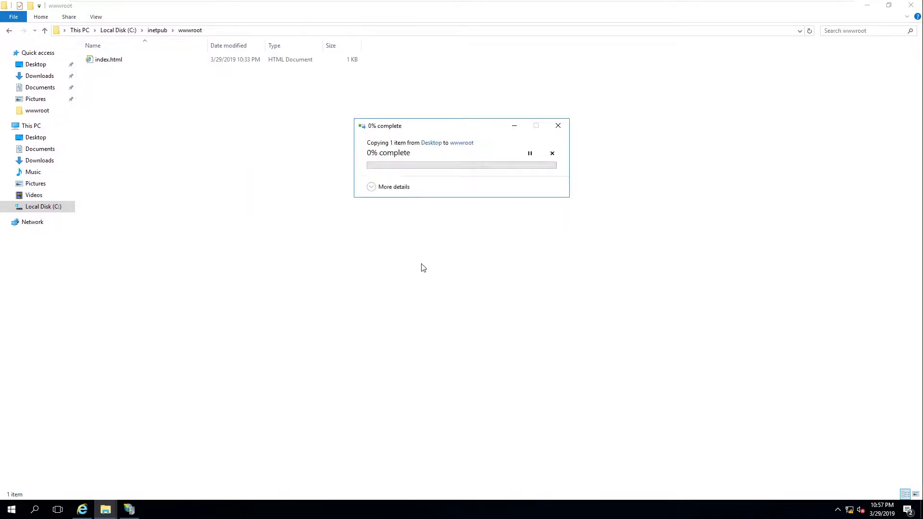
right_click(287, 137)
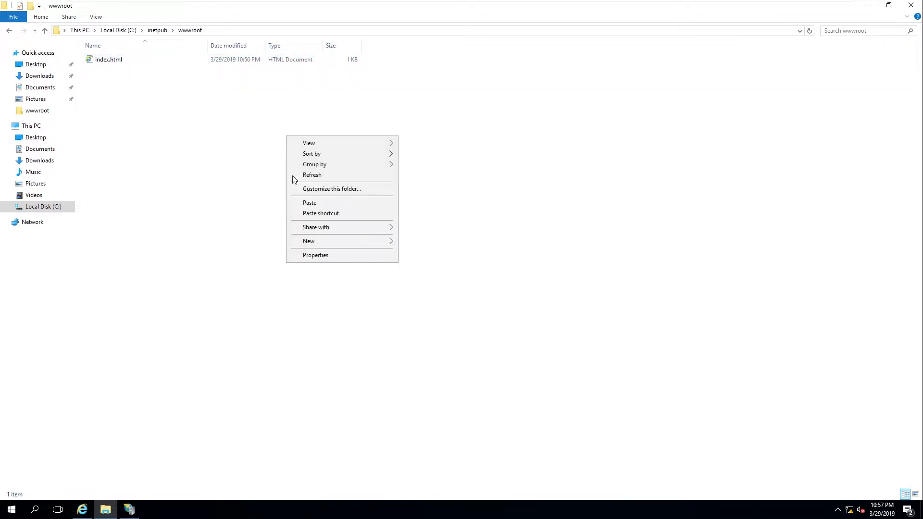
click(304, 176)
click(911, 5)
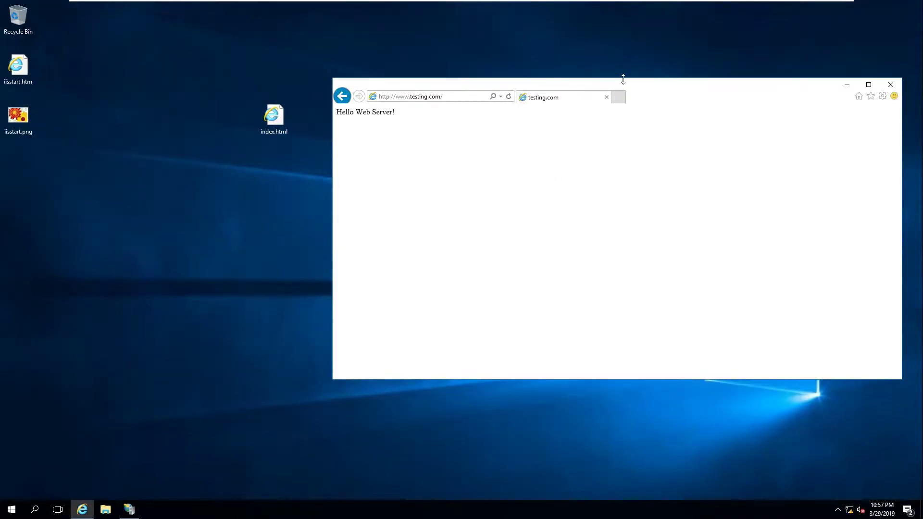
click(508, 97)
drag(464, 112, 608, 131)
click(464, 124)
click(273, 117)
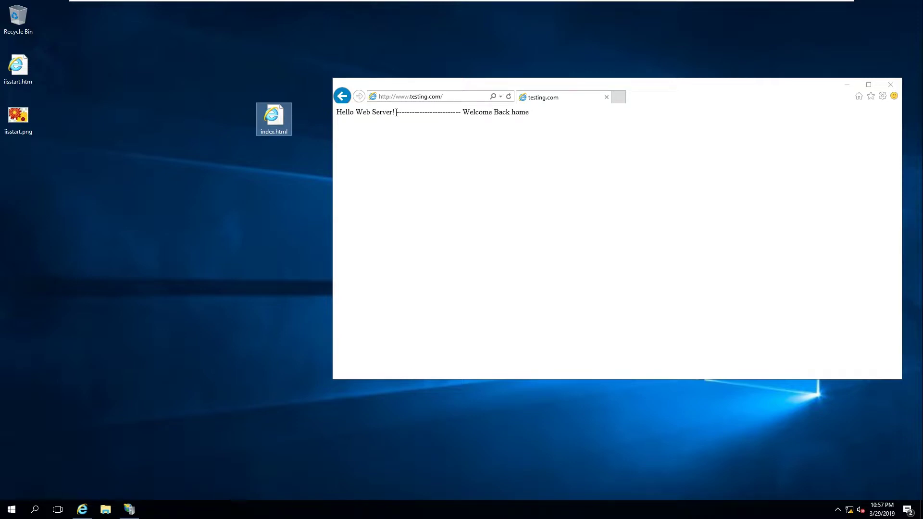
double_click(427, 113)
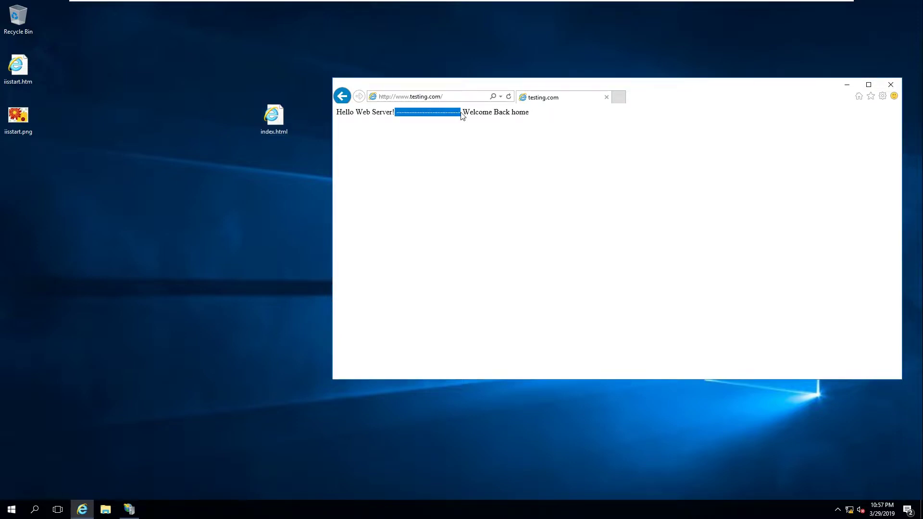
click(511, 121)
Close Internet Explorer and place iisstart.htm next to index.html on the desktop
mouse_move(605, 95)
mouse_down()
mouse_move(601, 87)
mouse_move(600, 94)
mouse_up()
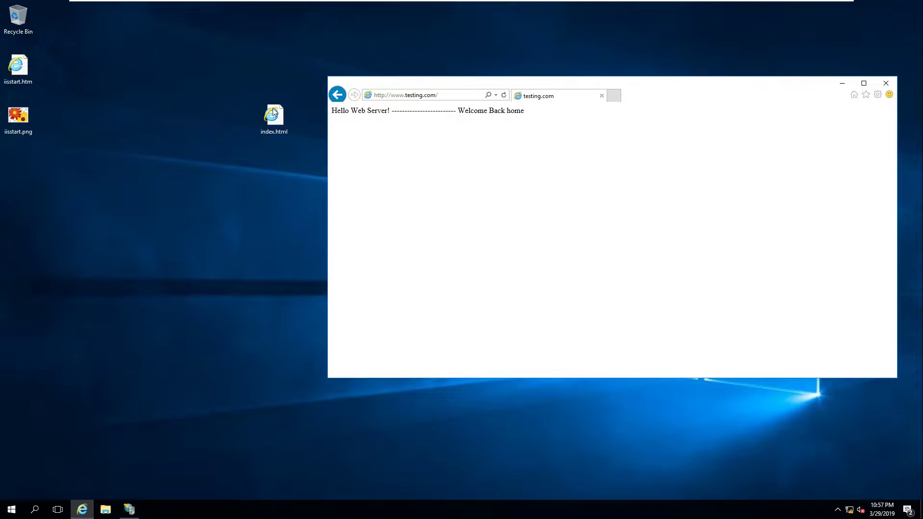
drag(748, 90, 671, 101)
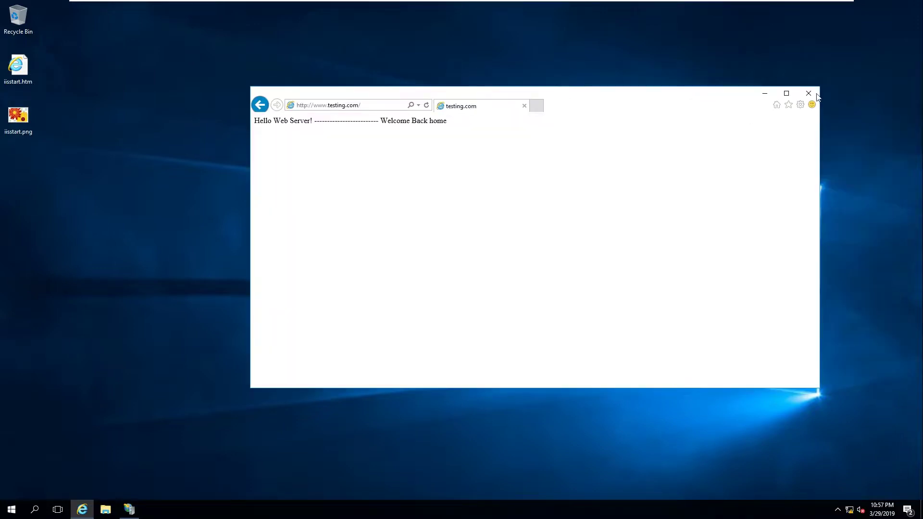
click(816, 96)
drag(18, 68, 156, 140)
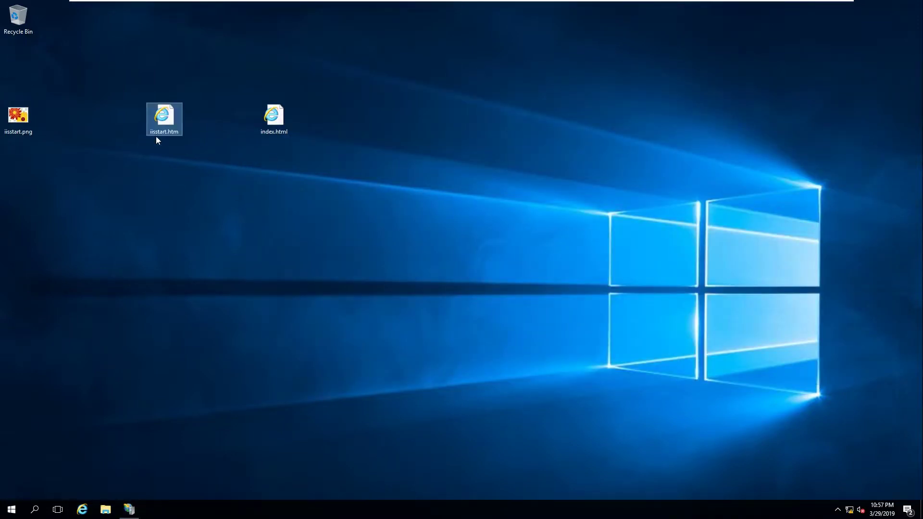
Preview iisstart.htm as a web page, close it, and delete index.html from the desktop
double_click(166, 115)
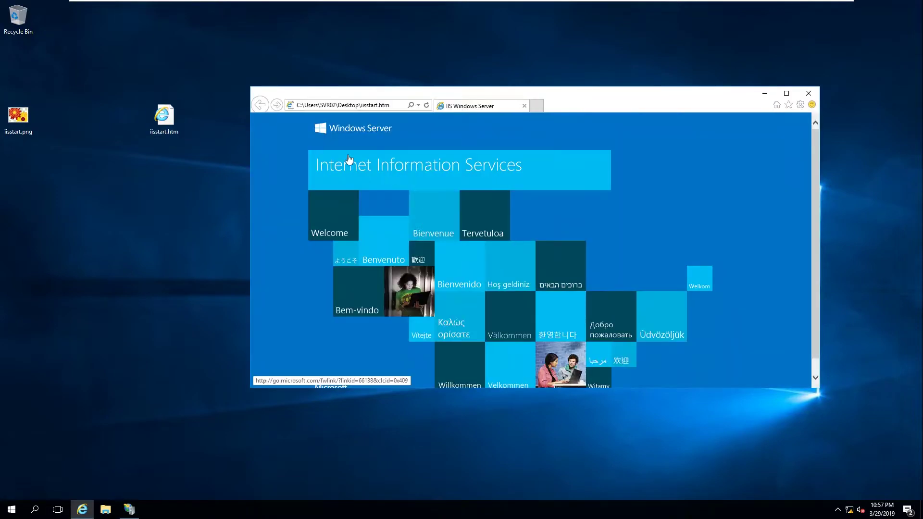
scroll(478, 249, down, 1)
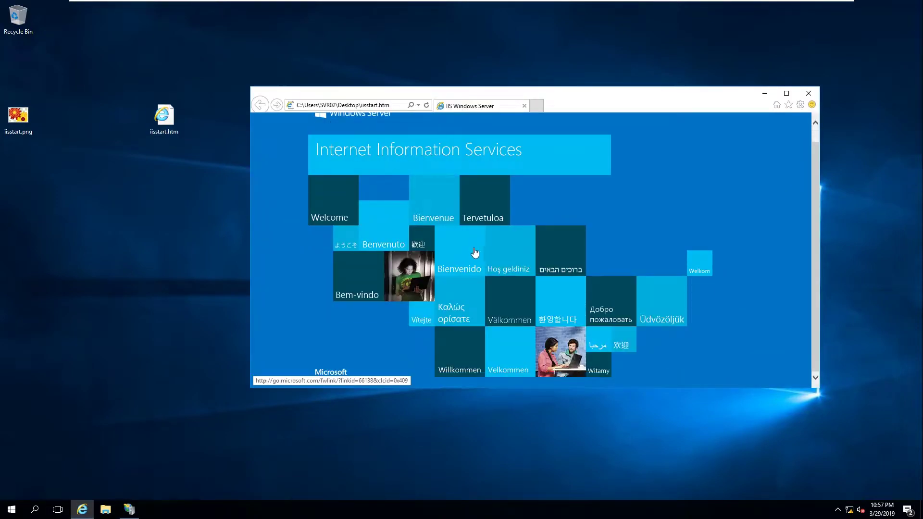
scroll(474, 255, up, 1)
click(809, 94)
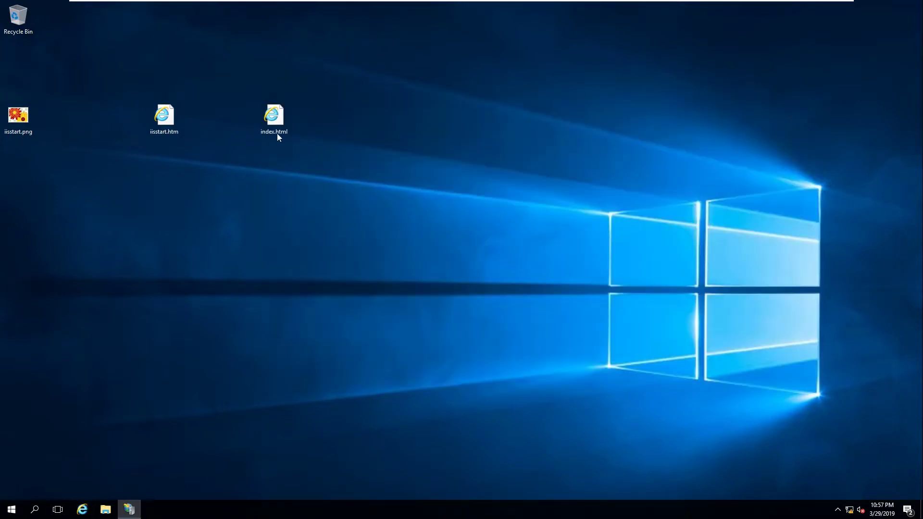
click(275, 119)
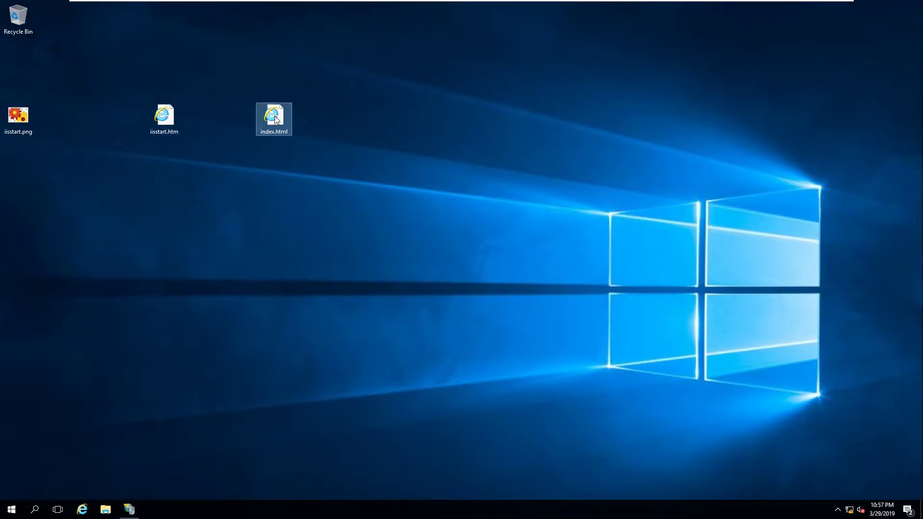
right_click(275, 119)
click(331, 241)
Rename the desktop file iisstart.htm to index.htm
click(158, 116)
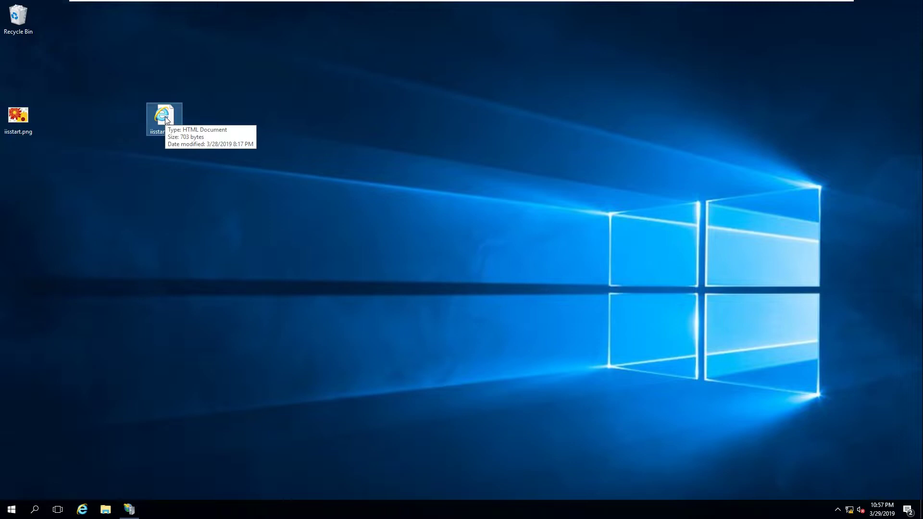
click(166, 120)
text(in)
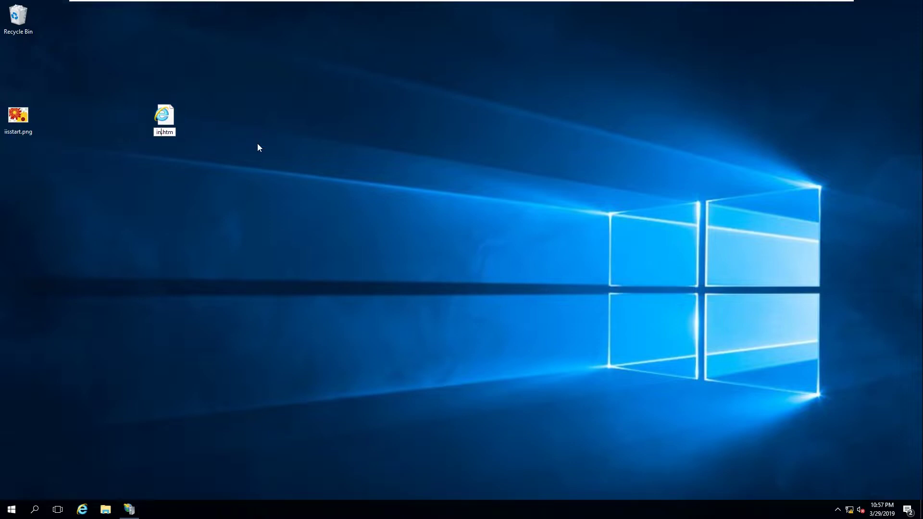
text(dex)
key(Return)
Copy index.htm to the clipboard, leaving its name unchanged
right_click(165, 117)
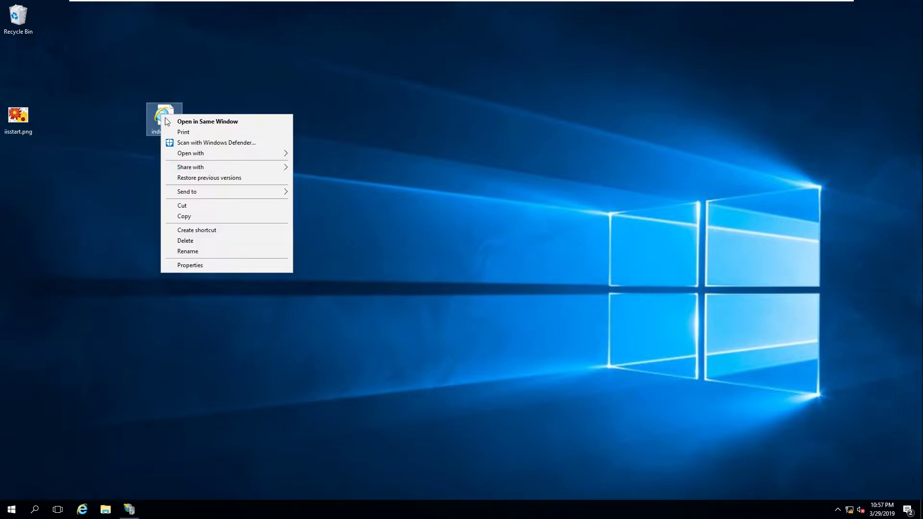
click(184, 216)
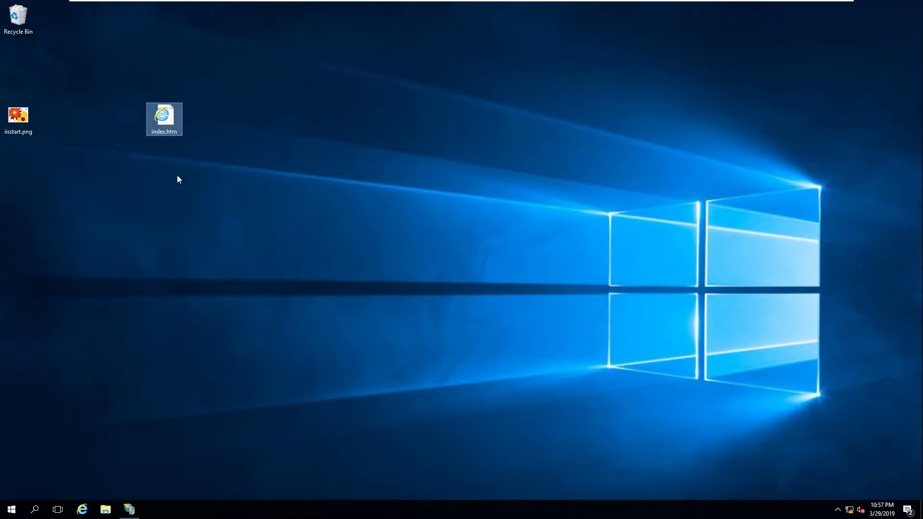
key(F2)
click(169, 134)
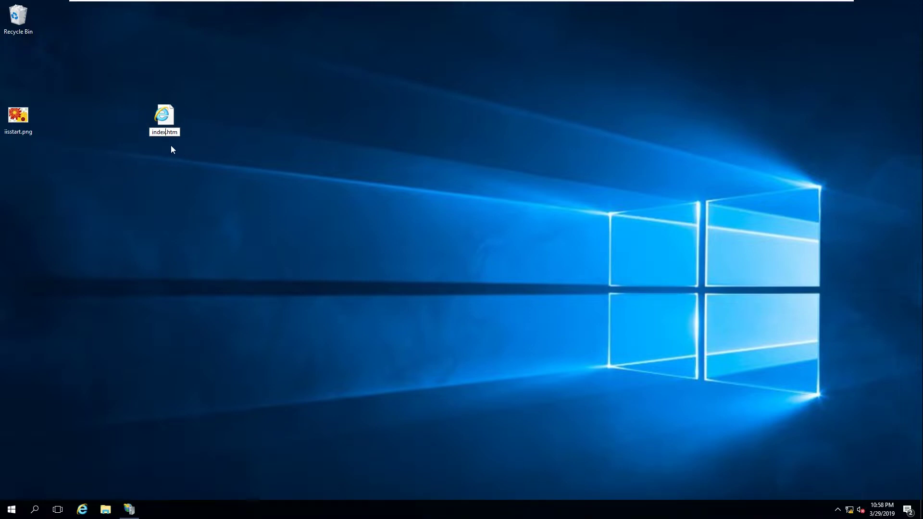
key(Return)
right_click(165, 121)
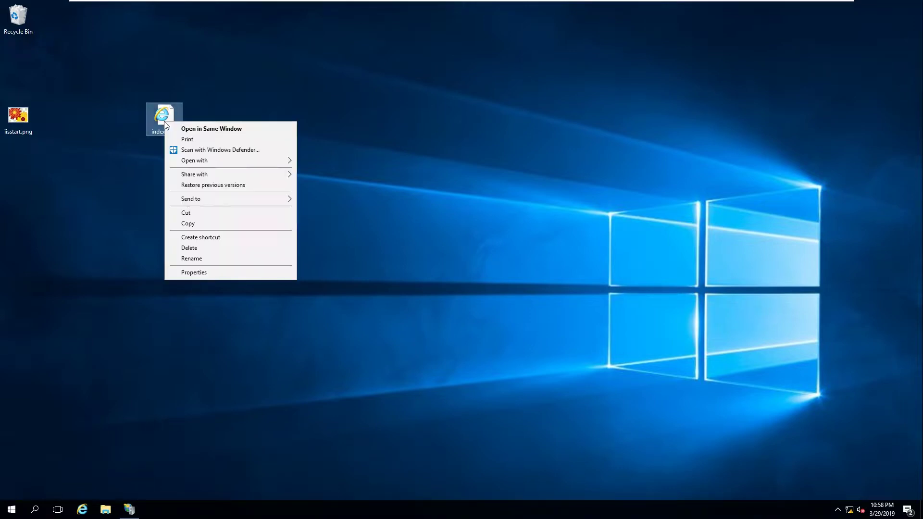
click(198, 227)
click(215, 342)
Paste index.htm into C:\inetpub\wwwroot, granting administrator permission
key(super+e)
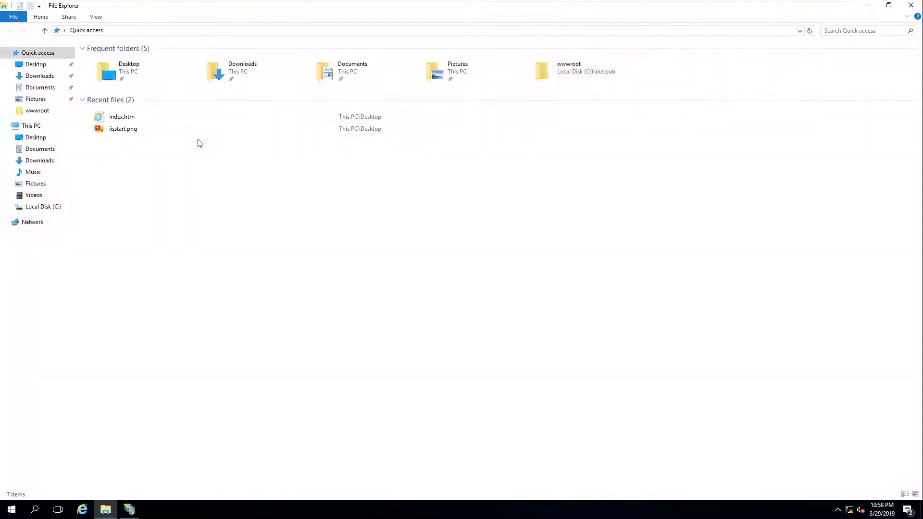
click(44, 206)
double_click(120, 62)
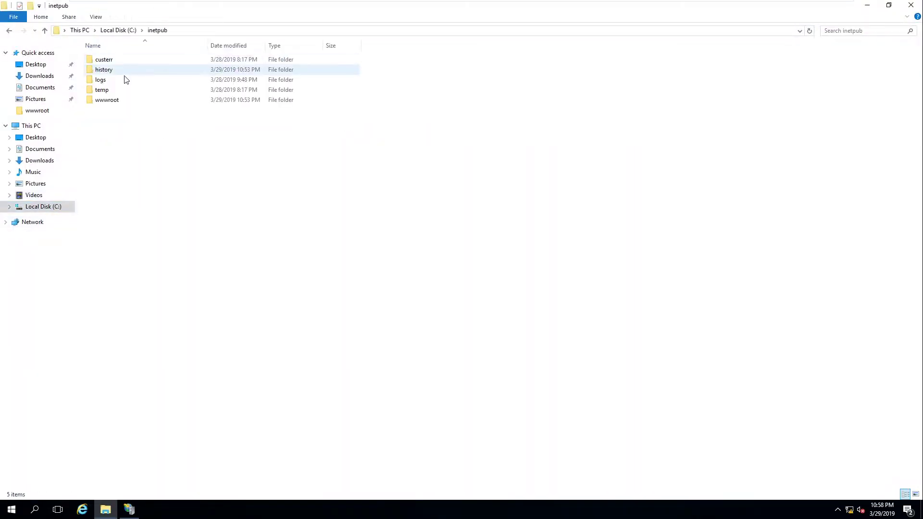
double_click(115, 99)
right_click(141, 106)
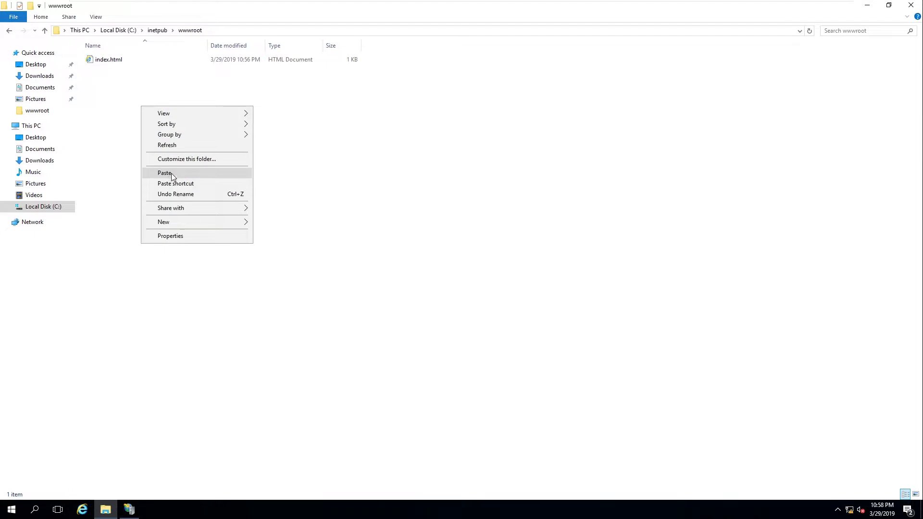
click(166, 173)
click(440, 190)
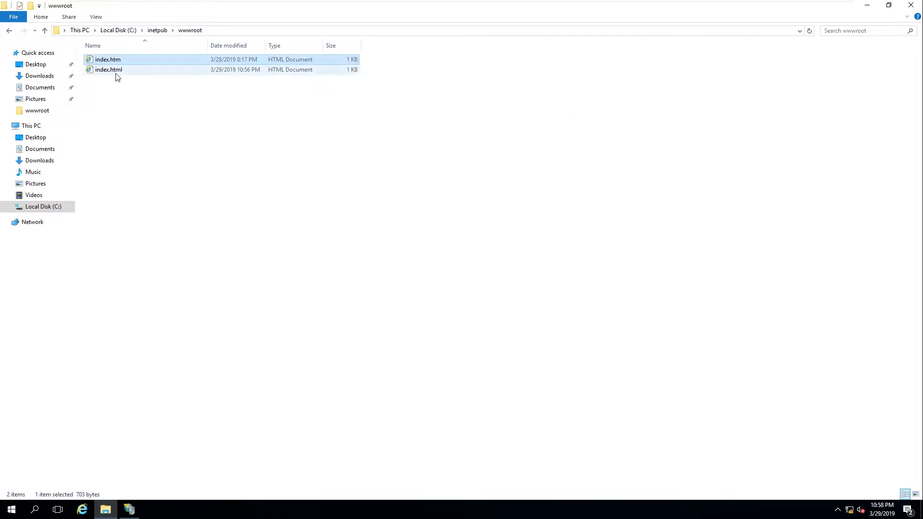
Rename the pasted file to index.html, accepting the extension change and the name index (2).html
click(155, 65)
click(128, 59)
text(t)
key(Return)
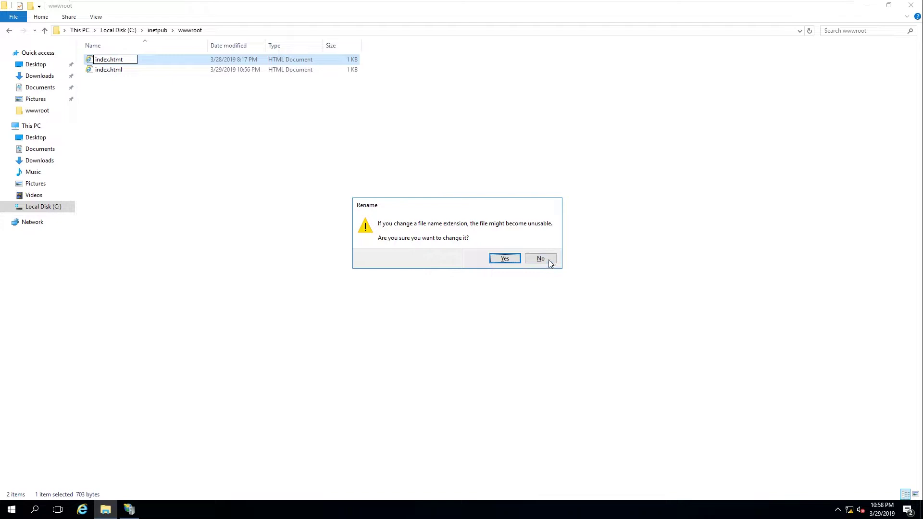
click(540, 262)
key(F2)
click(134, 60)
text(l)
key(Return)
click(503, 260)
click(450, 293)
click(477, 285)
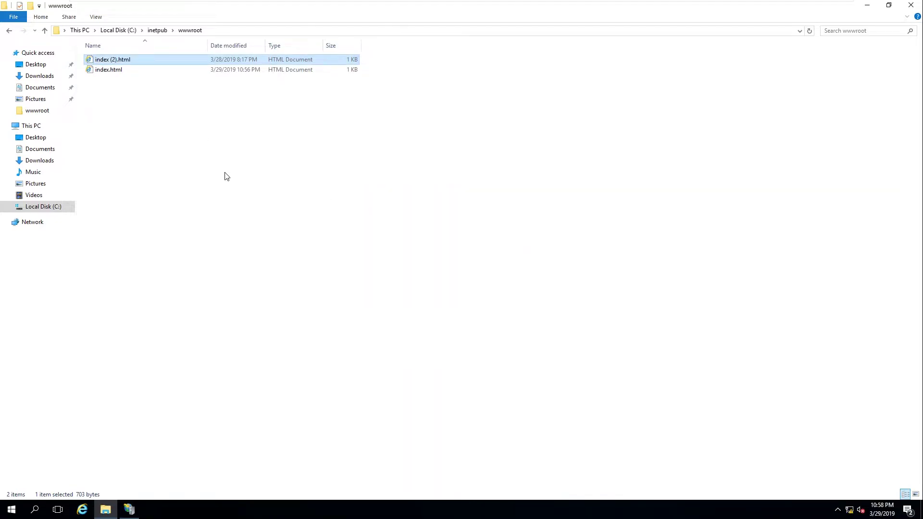
Inspect the old index.html in Notepad, then close it
click(114, 59)
click(116, 59)
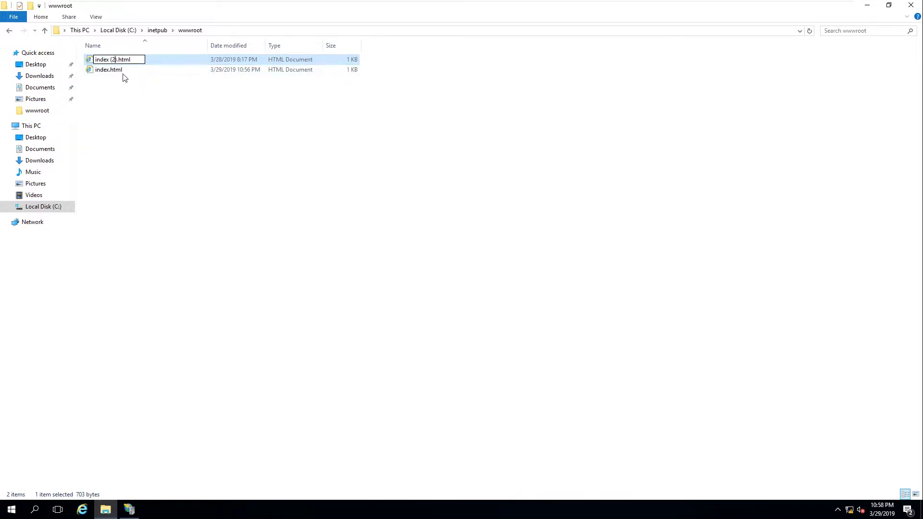
click(123, 73)
right_click(124, 71)
mouse_move(174, 107)
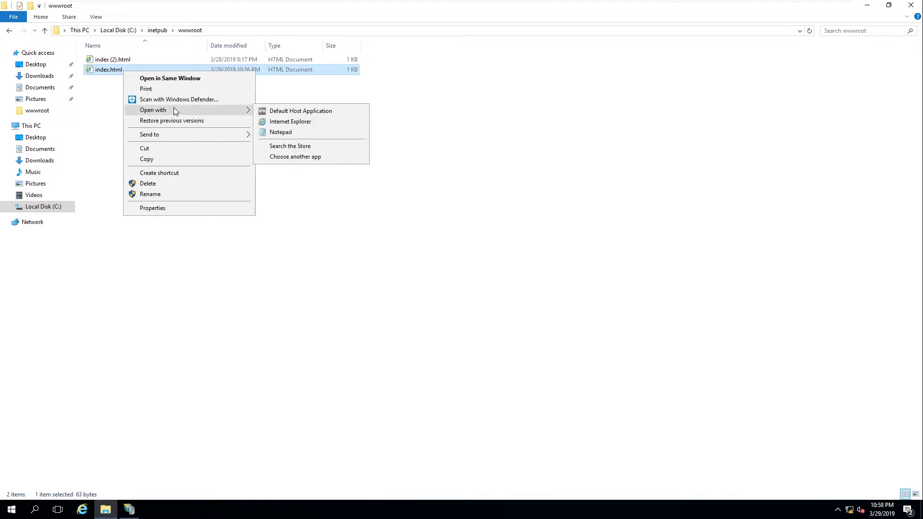
click(288, 130)
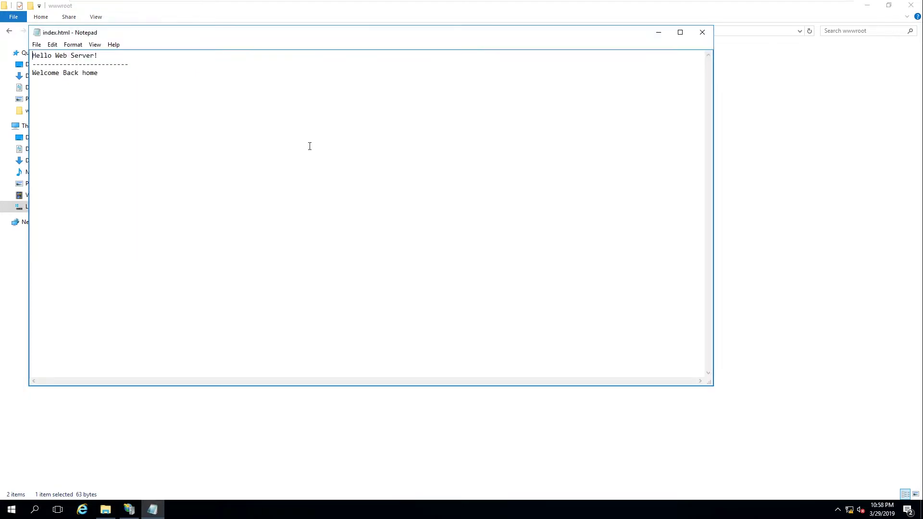
click(703, 32)
Delete the old index.html and rename index (2).html to index.html
right_click(191, 71)
click(229, 181)
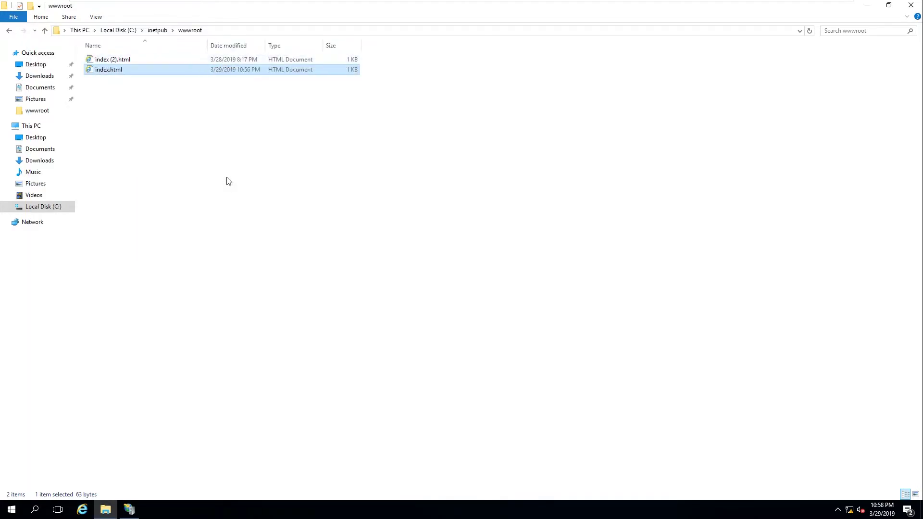
click(132, 59)
click(132, 60)
click(118, 62)
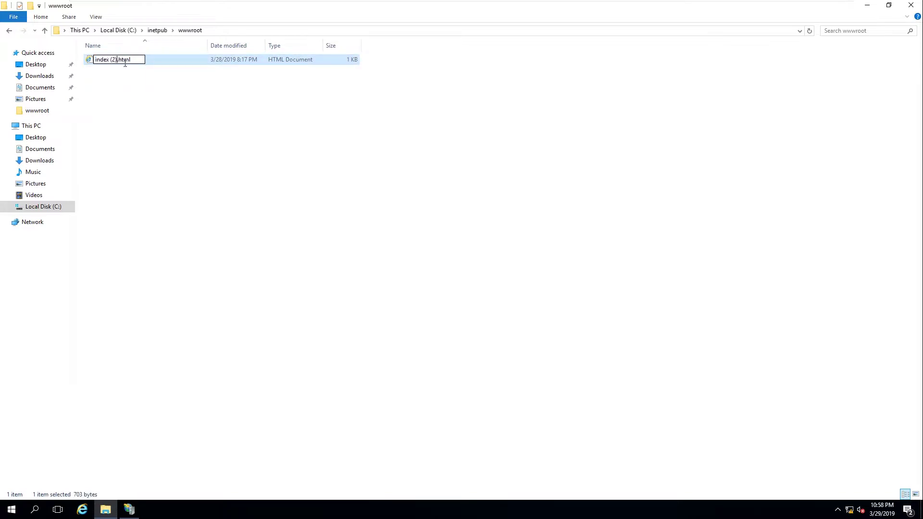
key(BackSpace)
key(BackSpace)
key(BackSpace)
key(Return)
click(446, 295)
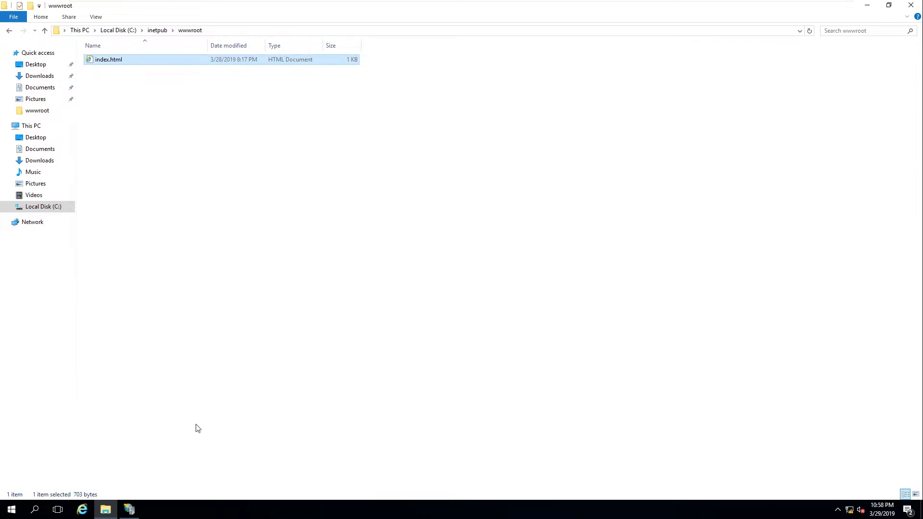
mouse_move(681, 4)
click(544, 8)
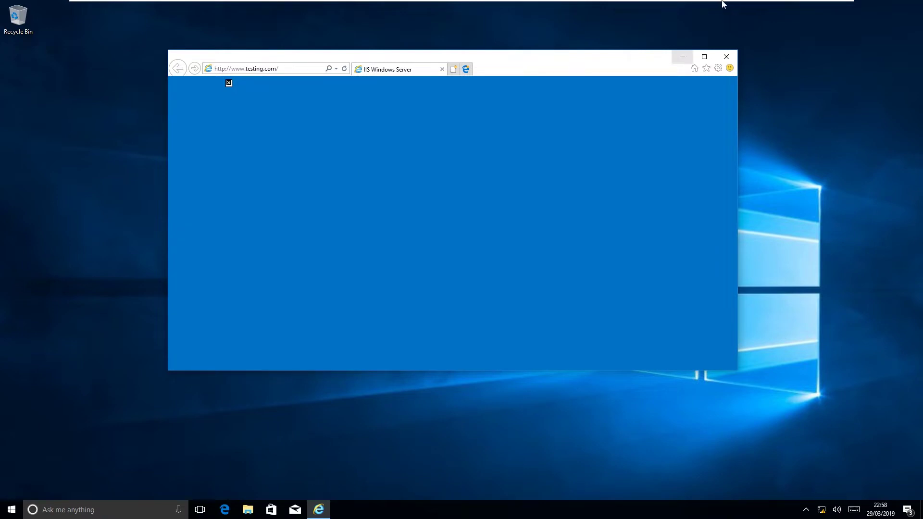
On the web server, copy iisstart.png from the Desktop into wwwroot with administrator permission
mouse_move(724, 3)
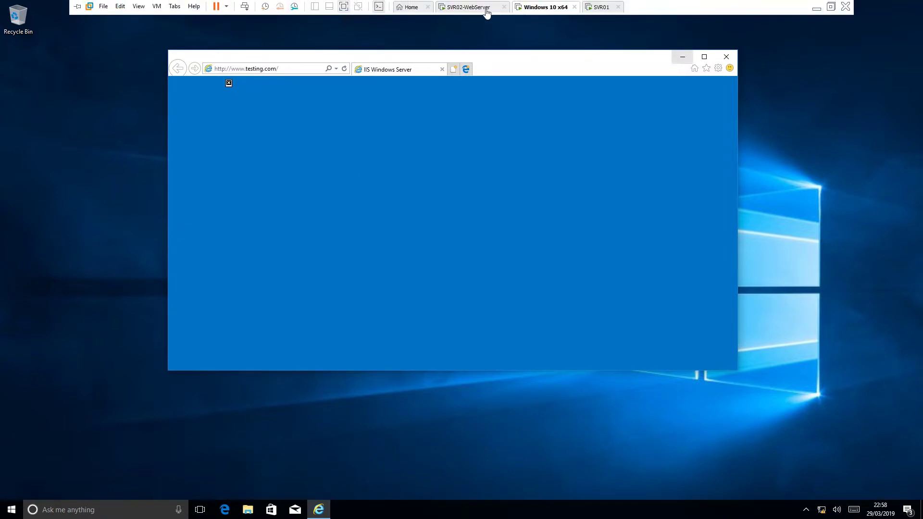
click(487, 9)
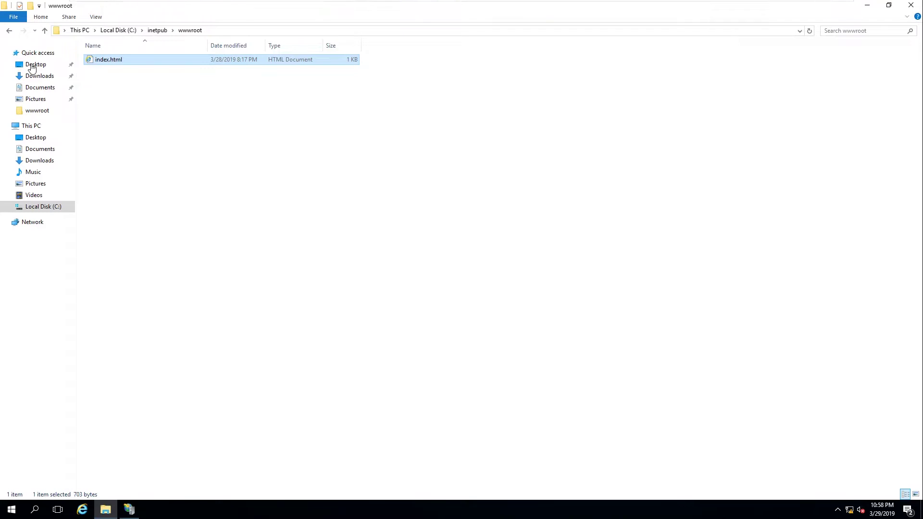
click(35, 64)
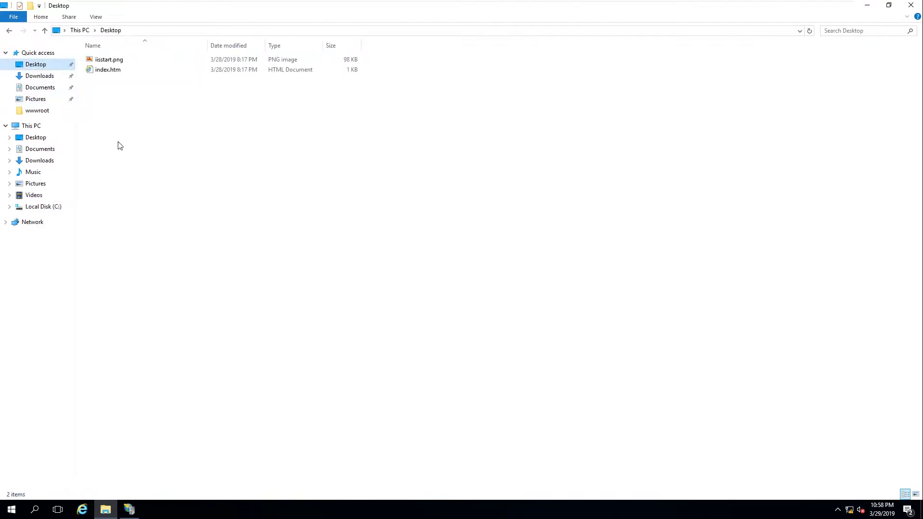
right_click(113, 60)
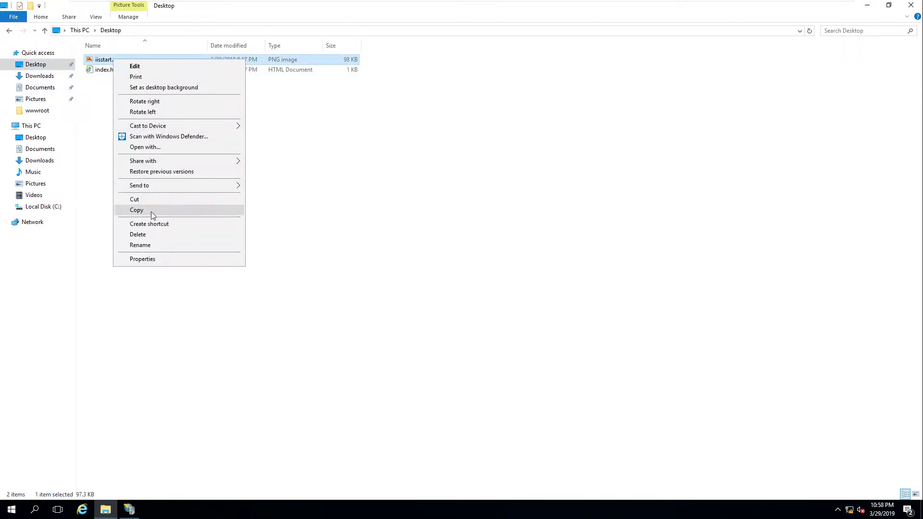
click(150, 210)
click(47, 113)
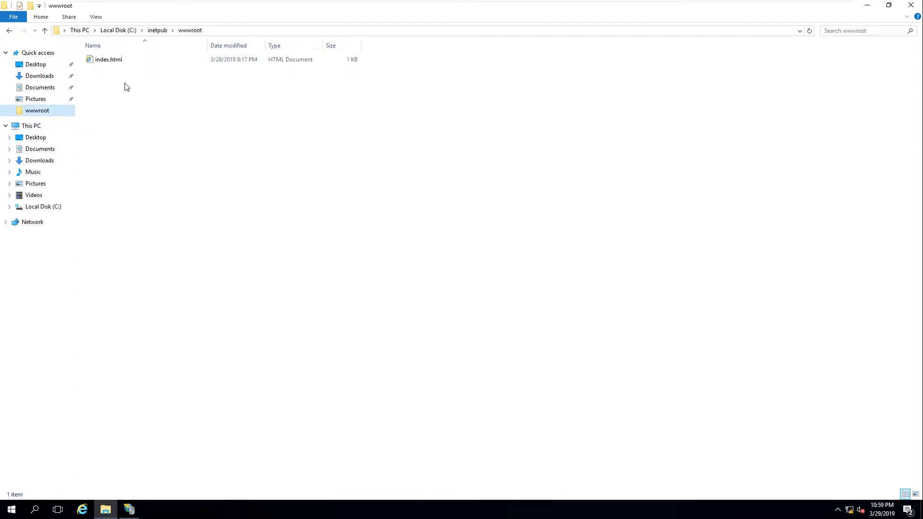
right_click(125, 84)
click(147, 151)
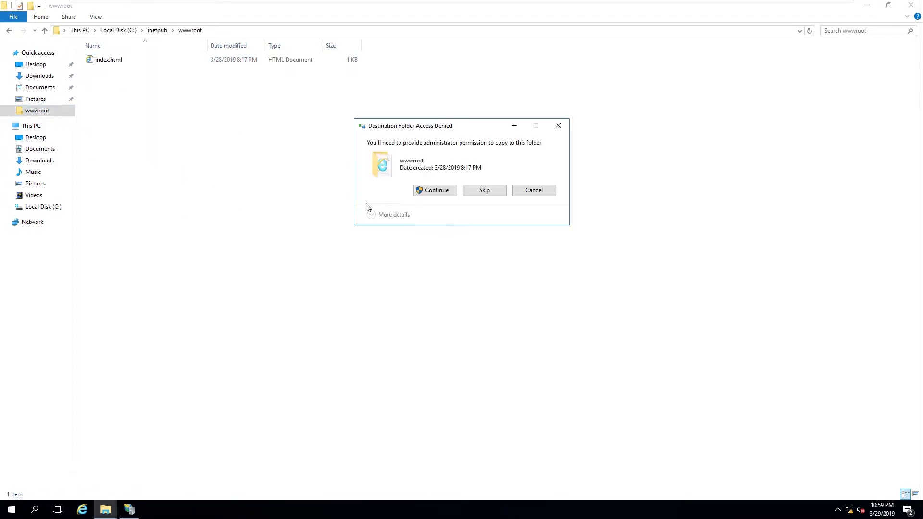
click(436, 192)
mouse_move(500, 5)
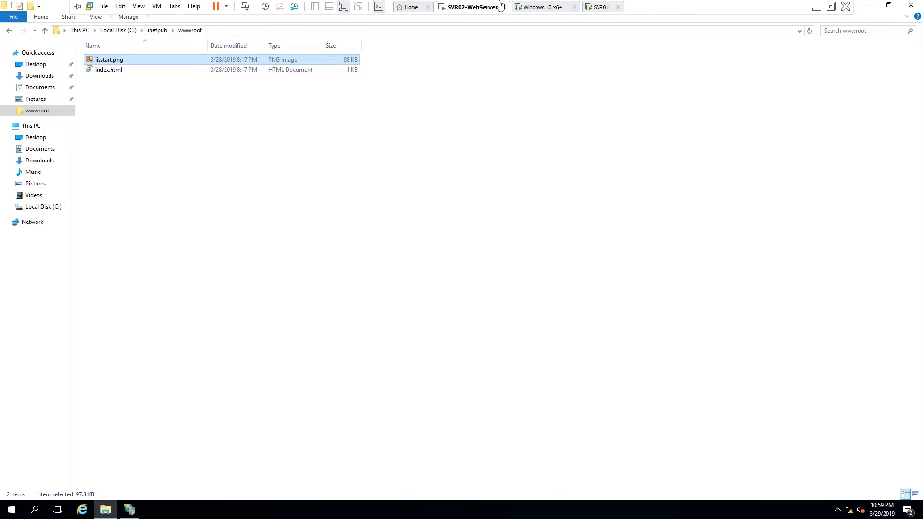
click(547, 7)
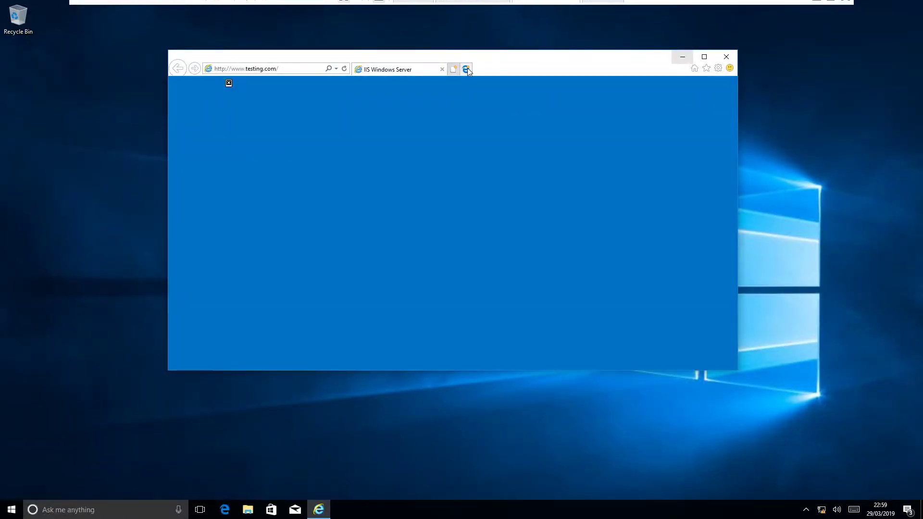
click(344, 69)
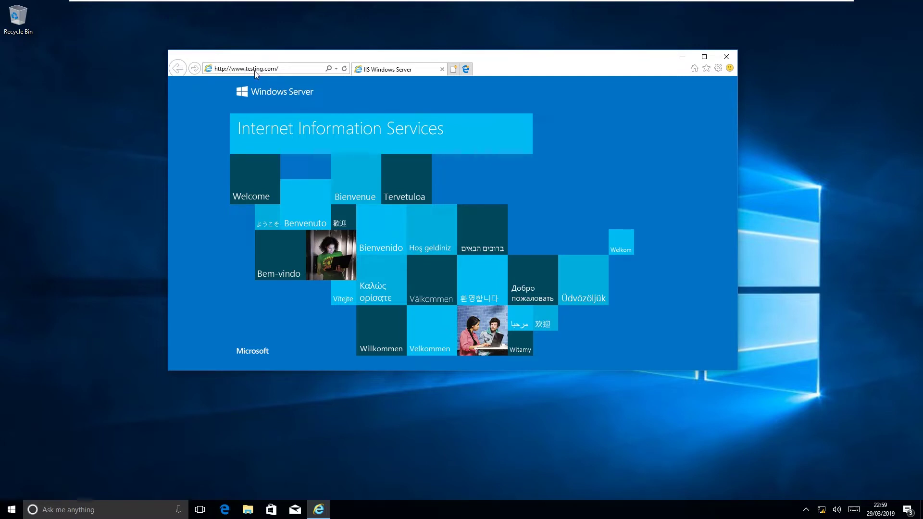
click(281, 71)
On the server desktop, preview index.htm in the browser and place iisstart.png beside it
mouse_move(721, 3)
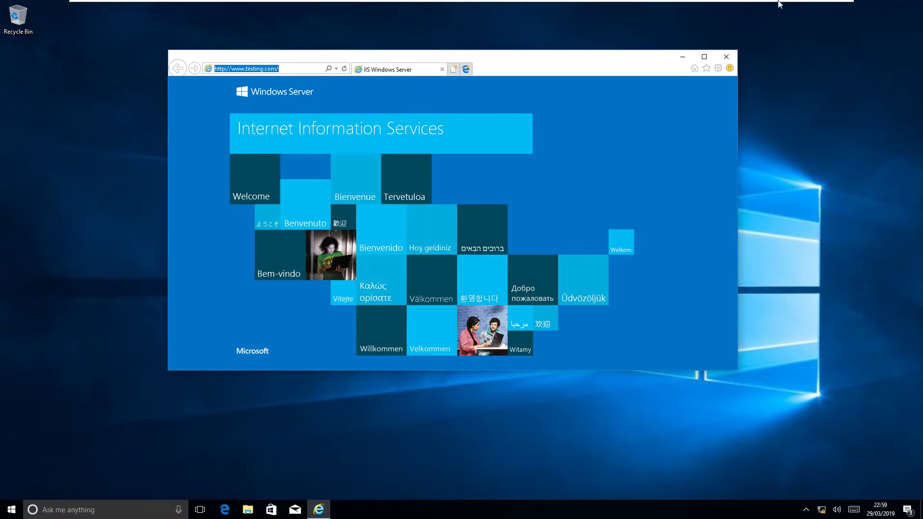
click(476, 6)
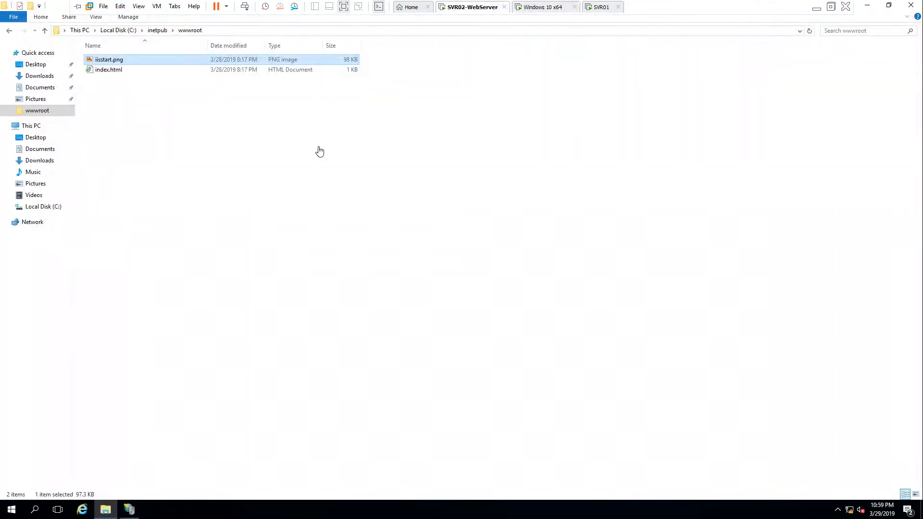
click(865, 7)
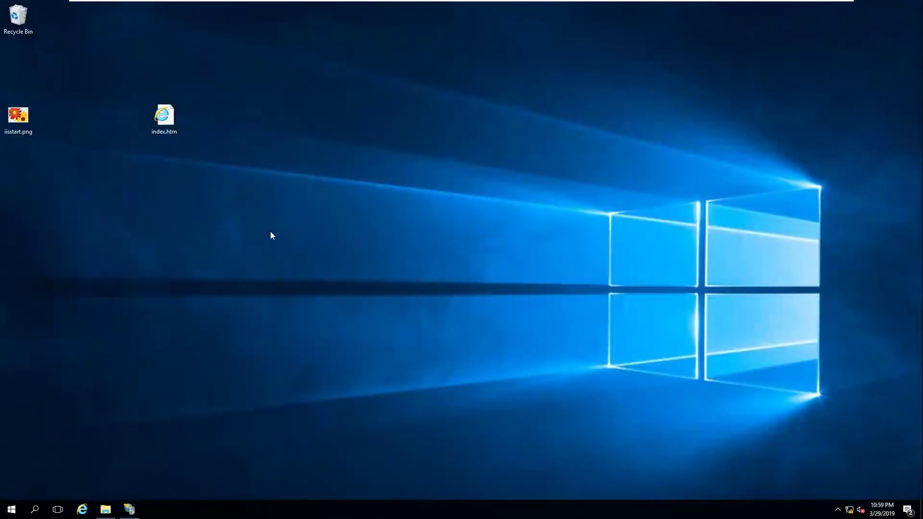
double_click(165, 118)
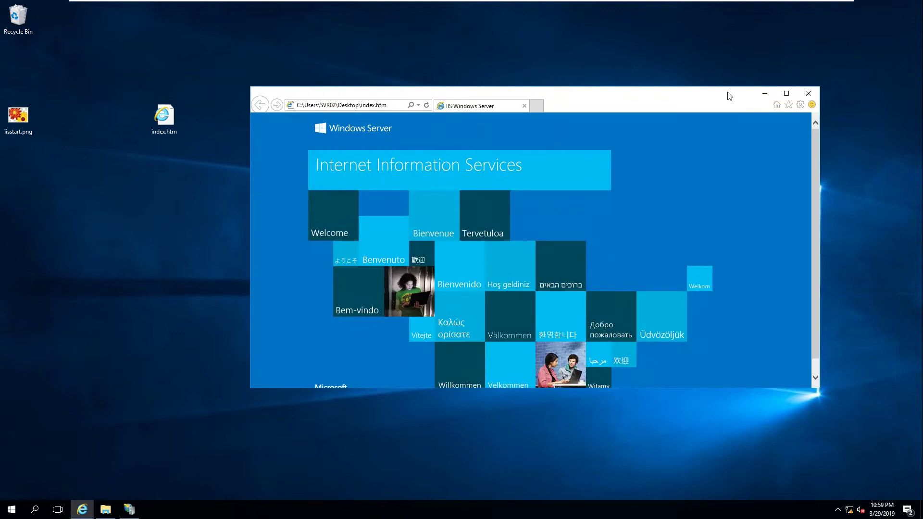
click(809, 91)
right_click(173, 111)
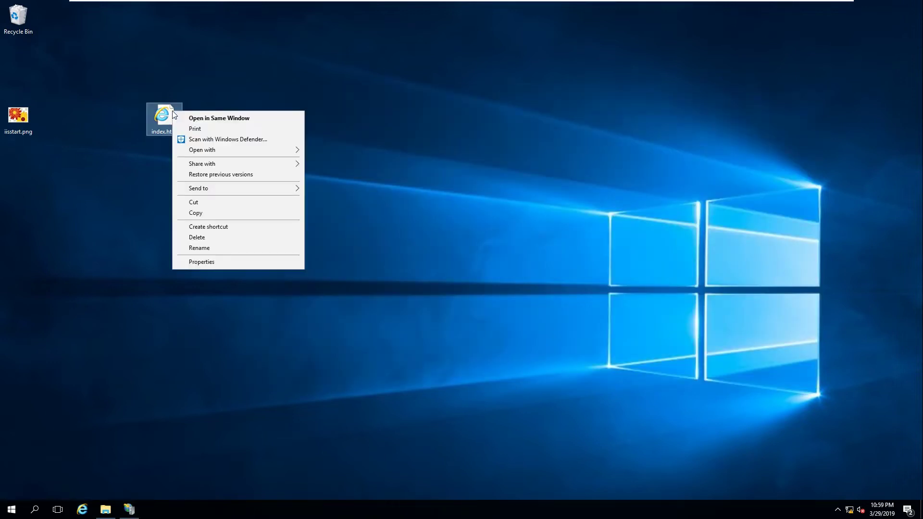
drag(14, 118, 257, 94)
In Paint, draw a red circle around the iisstart.png banner and close Paint
double_click(277, 114)
click(403, 87)
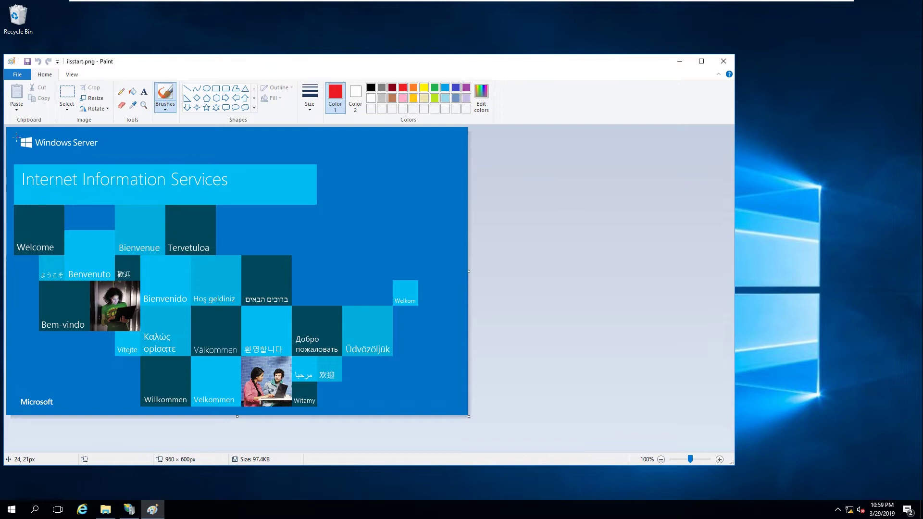
mouse_move(15, 197)
mouse_down()
mouse_move(128, 266)
mouse_move(347, 199)
mouse_up()
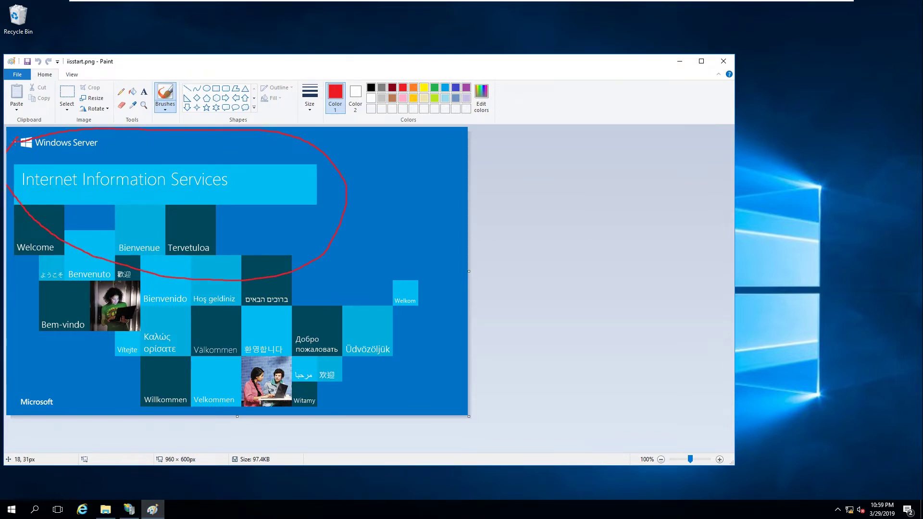
drag(14, 141, 15, 141)
click(724, 61)
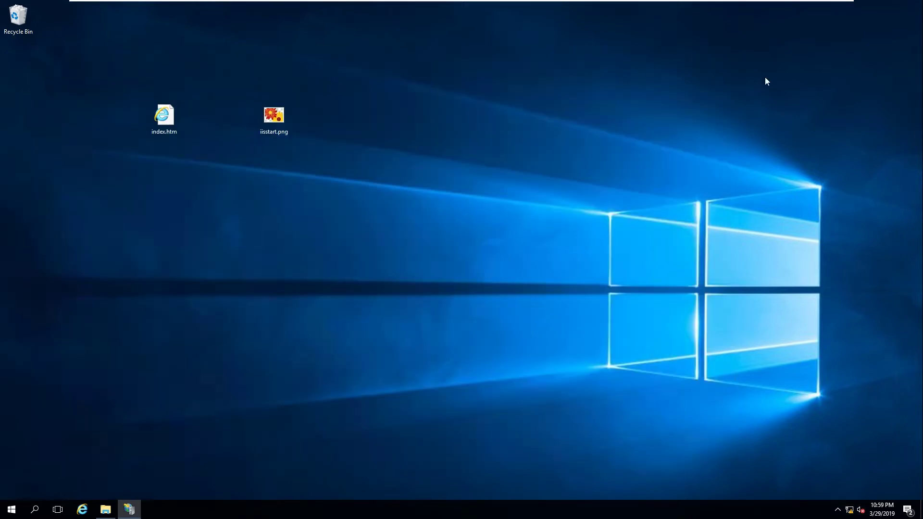
Copy the edited iisstart.png and bring the wwwroot folder back into view
right_click(285, 118)
click(329, 273)
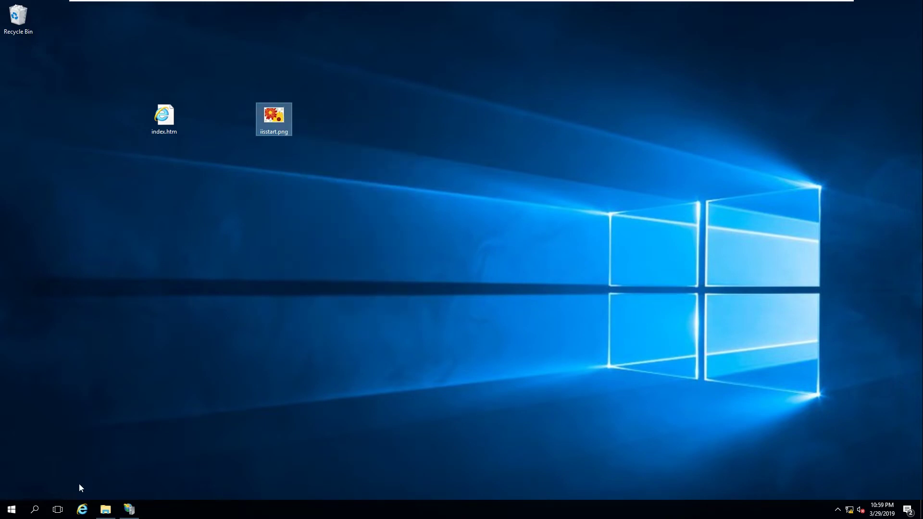
click(105, 509)
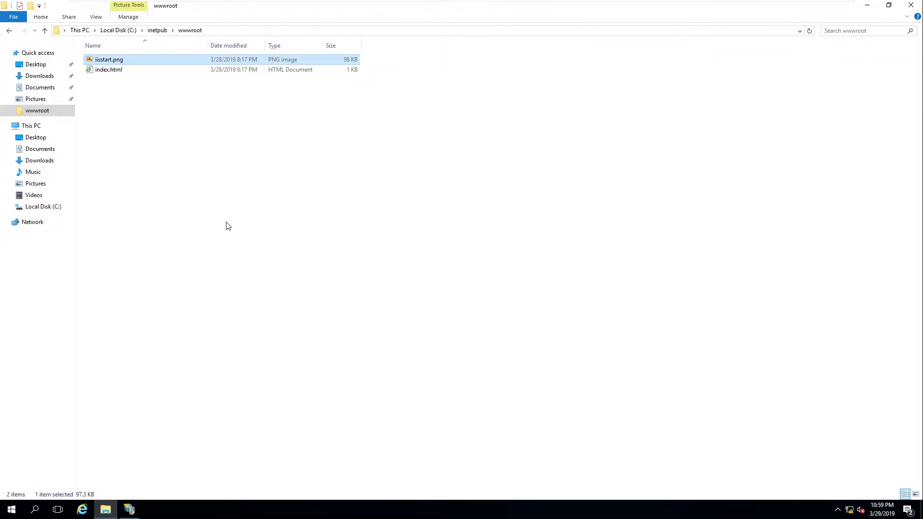
Paste the edited iisstart.png into wwwroot, replacing the existing file with administrator permission
right_click(115, 99)
click(138, 165)
click(454, 178)
click(440, 192)
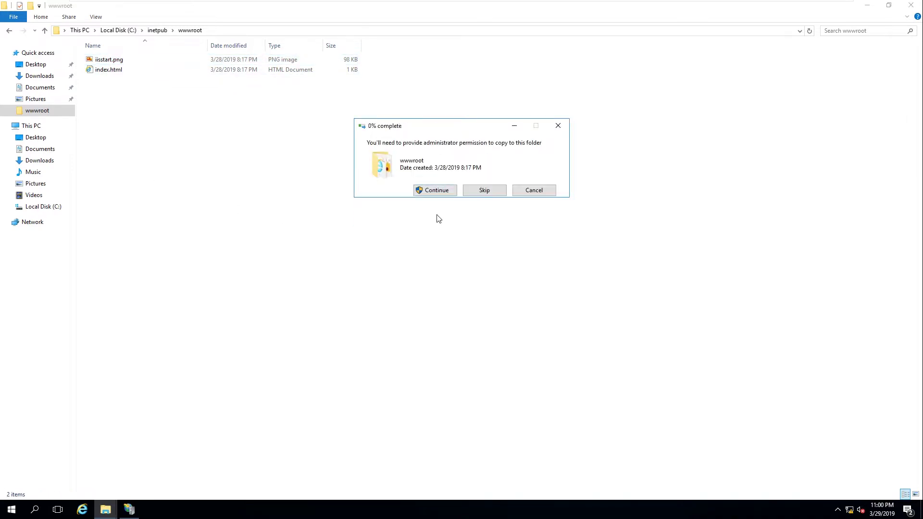
click(543, 7)
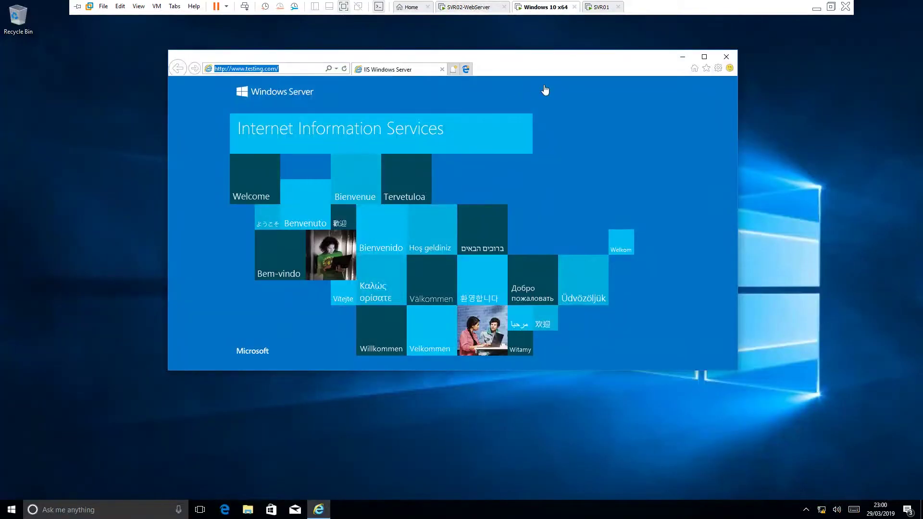
click(345, 134)
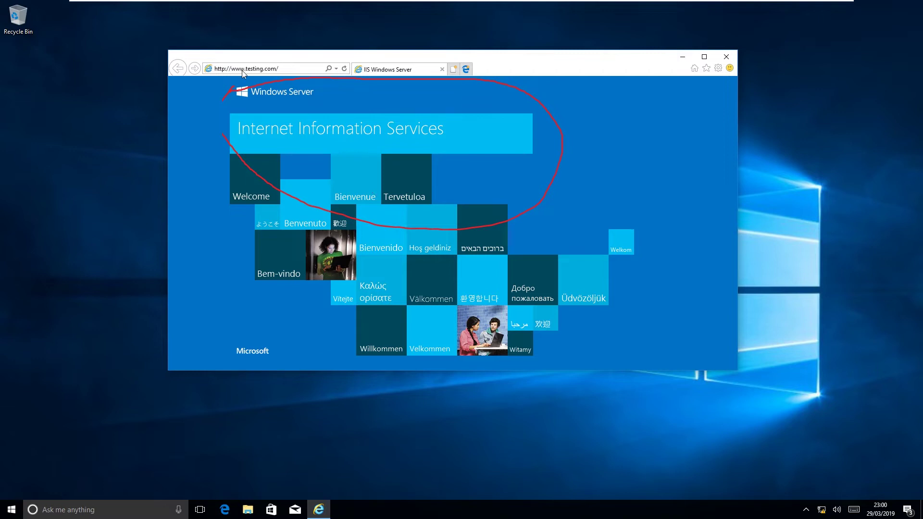
click(291, 70)
mouse_move(631, 4)
click(597, 10)
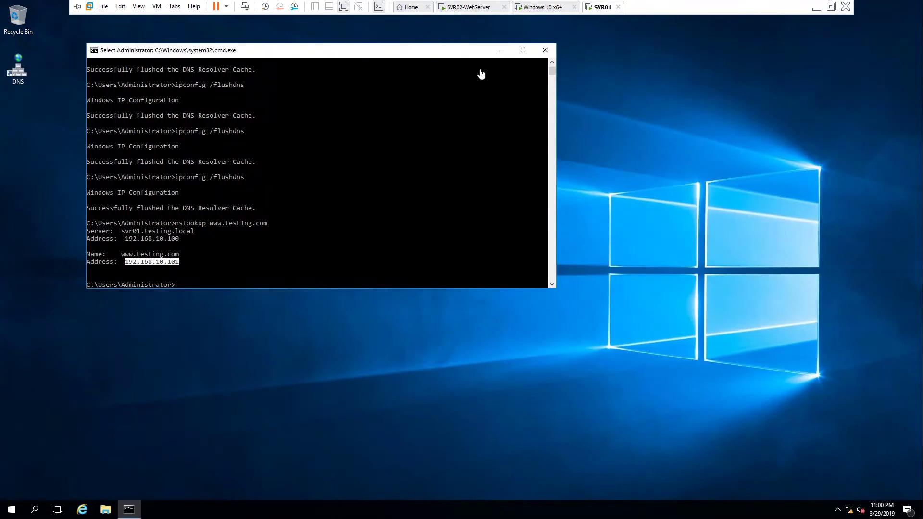
click(83, 510)
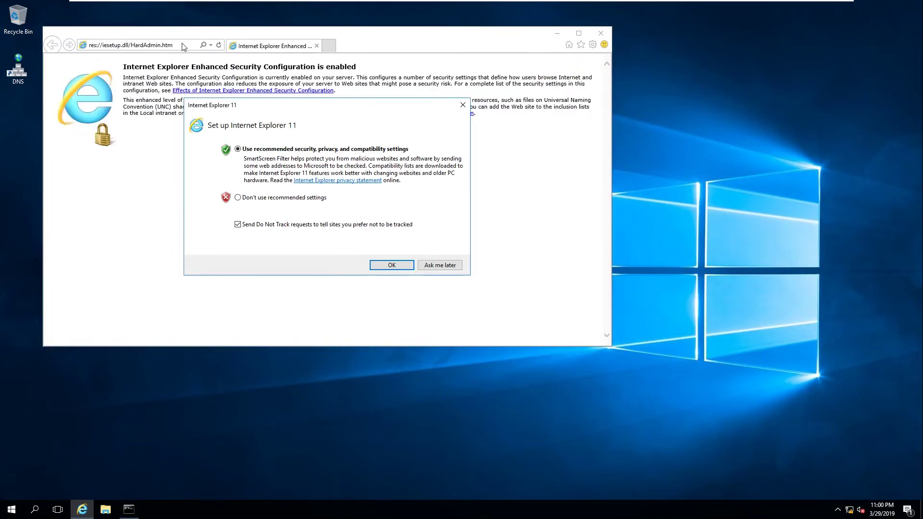
click(444, 264)
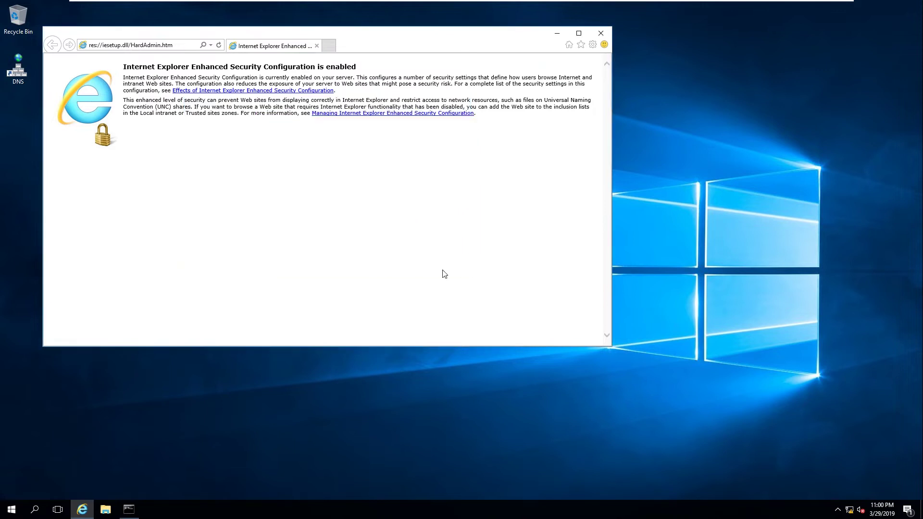
click(172, 46)
text(www.testing.com/)
key(Return)
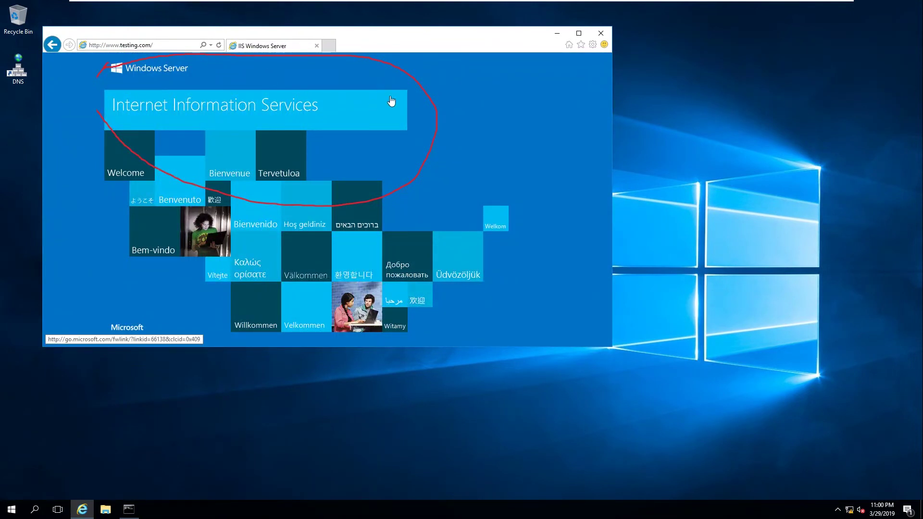
click(605, 39)
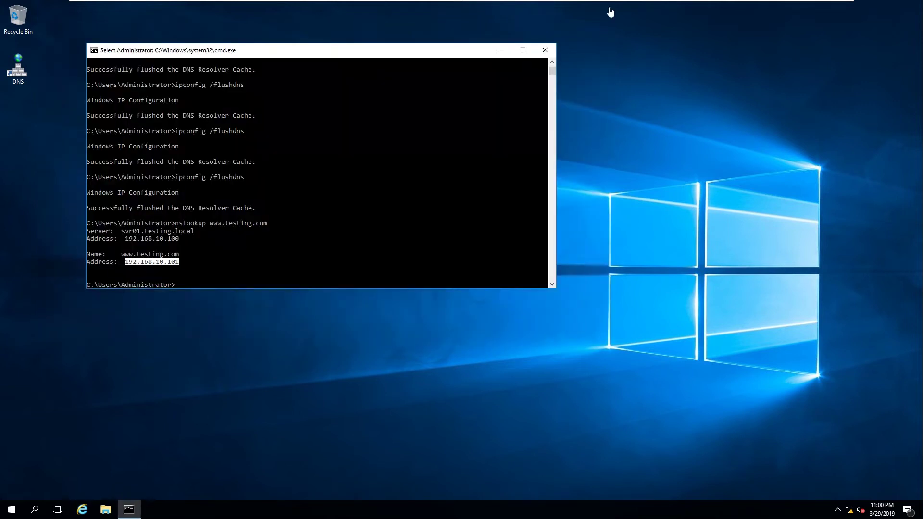
click(546, 51)
Refresh the wwwroot listing to show the updated iisstart.png, then close the folder window
mouse_move(591, 4)
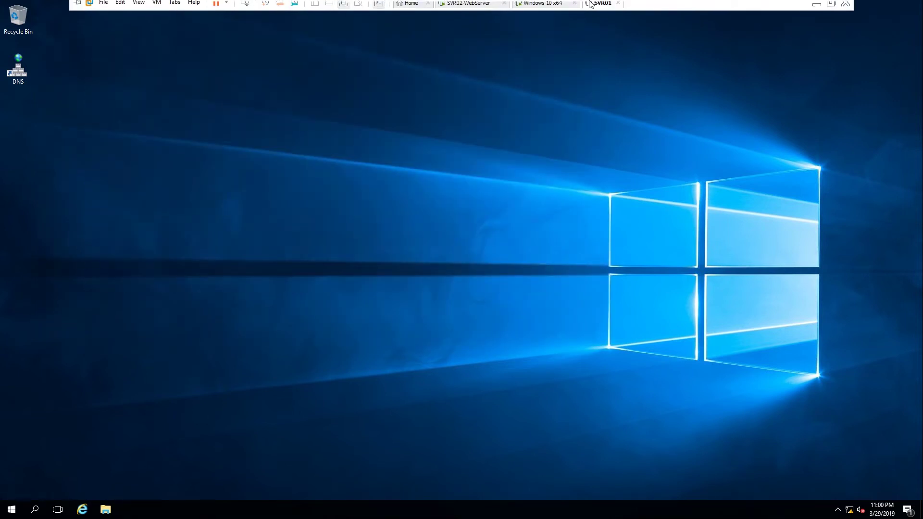
click(469, 8)
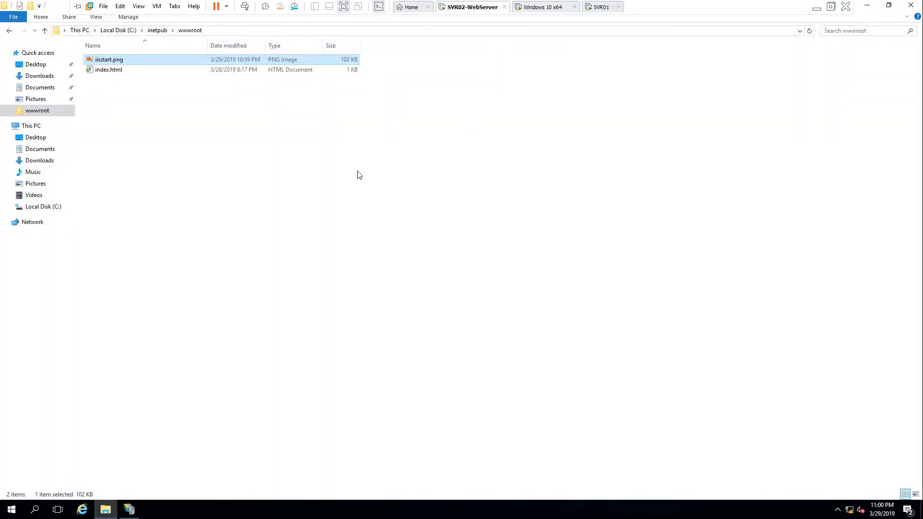
right_click(162, 112)
click(190, 147)
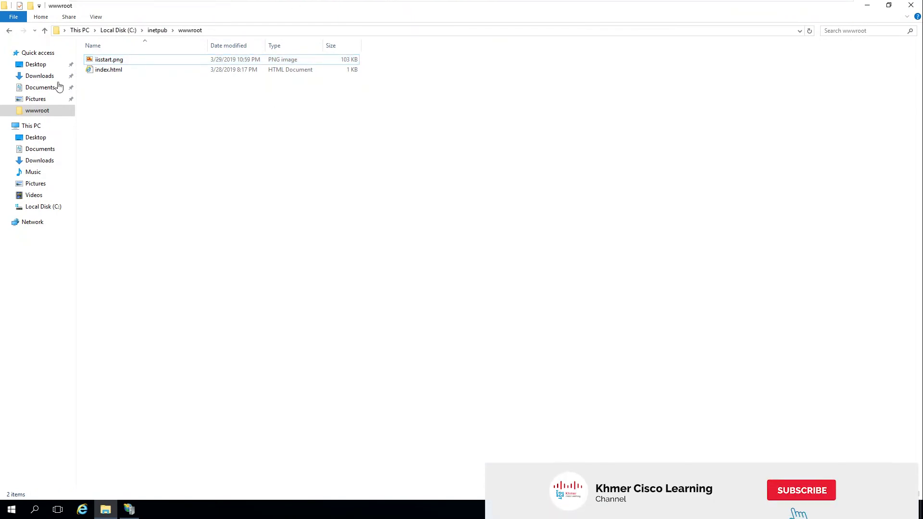
right_click(367, 138)
click(391, 177)
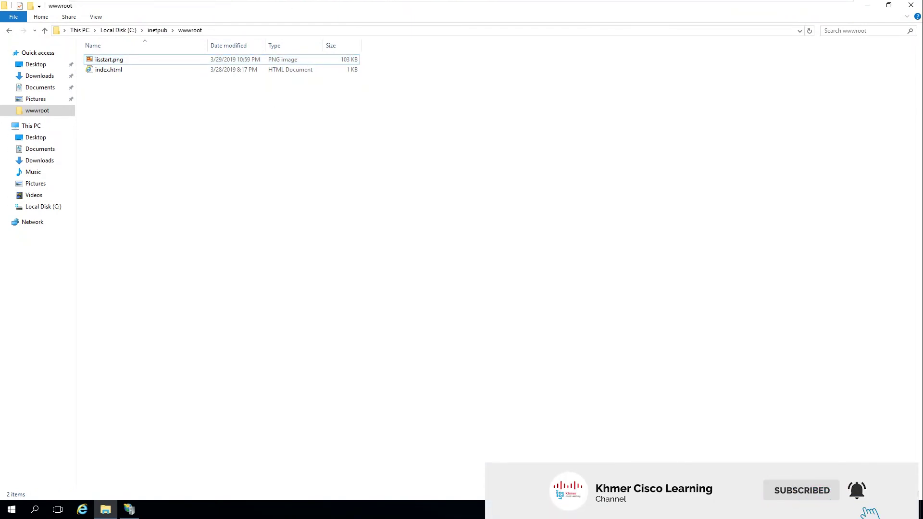
click(913, 5)
Move index.htm and iisstart.png into the left column and empty the Recycle Bin
drag(273, 117, 171, 135)
drag(130, 62, 212, 209)
drag(165, 108, 41, 93)
click(18, 18)
right_click(17, 18)
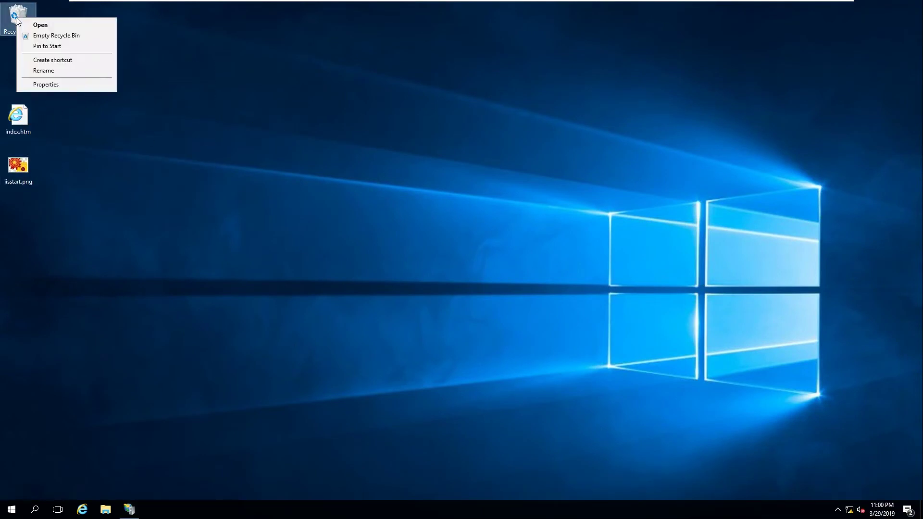
click(48, 36)
click(500, 263)
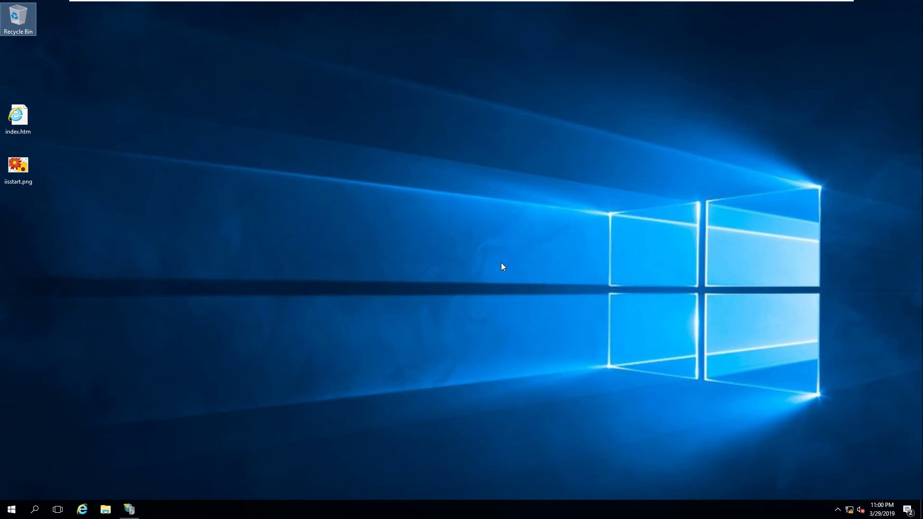
Leave the virtual machine and refresh the host desktop
mouse_move(644, 4)
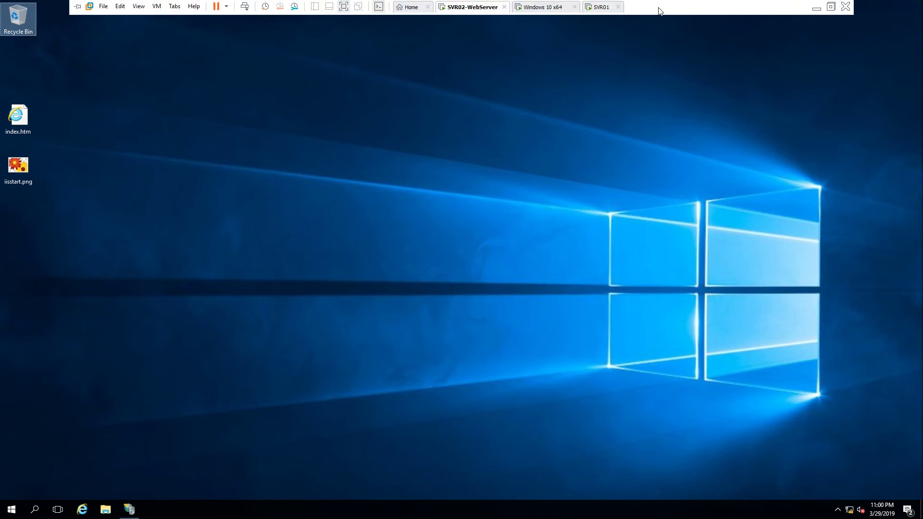
click(816, 8)
right_click(312, 50)
click(295, 79)
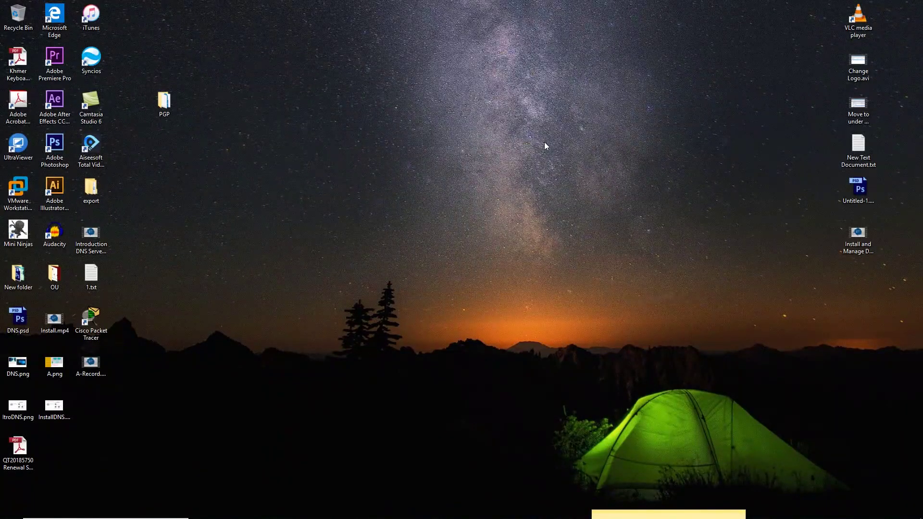